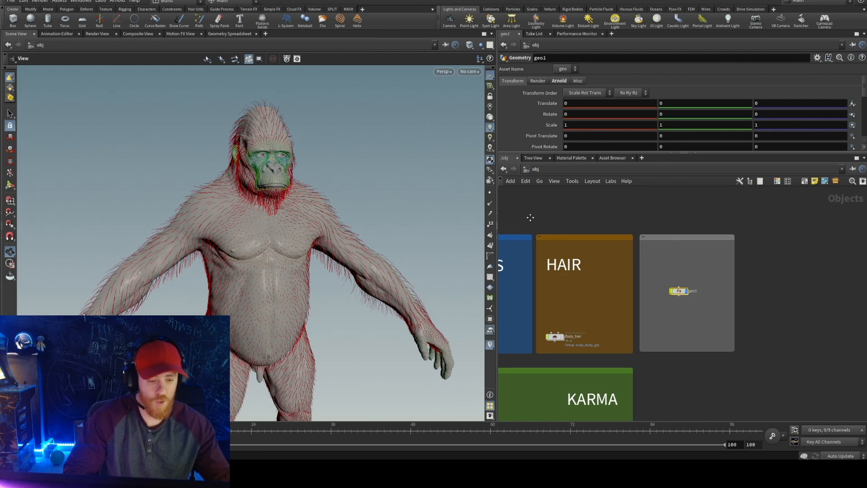
Step: Open the Body_gorilla guide groom's network and copy its GUIDES output node
{"action": "middle_click_drag", "start_coordinate": [560, 314], "coordinate": [611, 309]}
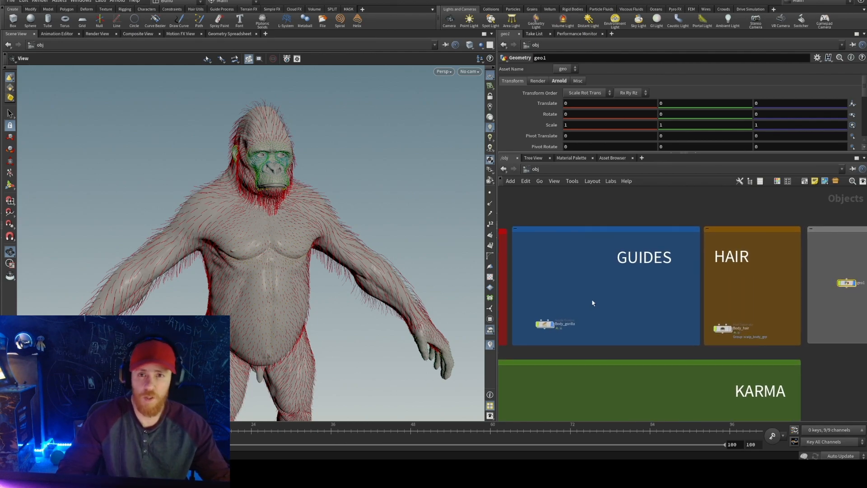
{"action": "middle_click_drag", "start_coordinate": [584, 312], "coordinate": [599, 297]}
{"action": "double_click", "coordinate": [555, 311]}
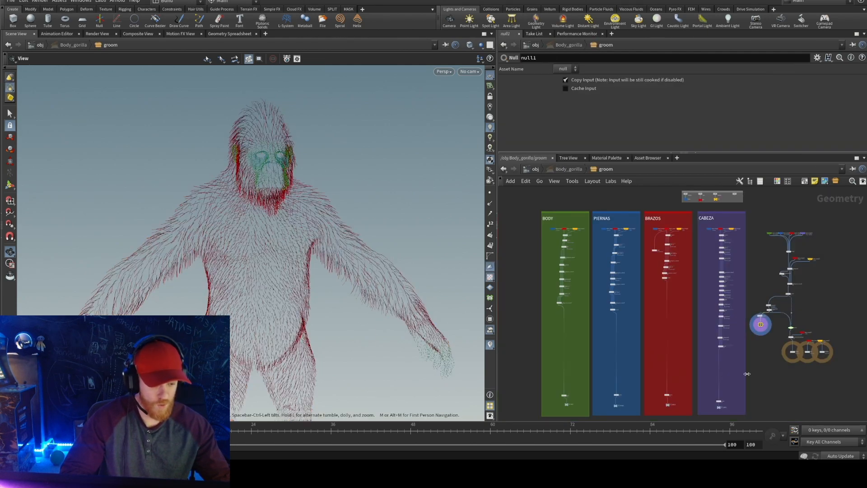
{"action": "scroll", "coordinate": [679, 331], "scroll_direction": "up", "scroll_amount": 5}
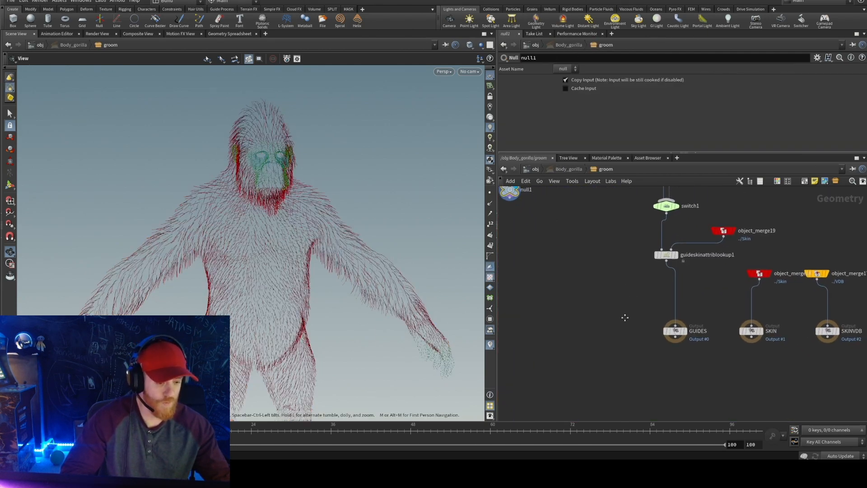
{"action": "left_click_drag", "start_coordinate": [621, 302], "coordinate": [701, 354]}
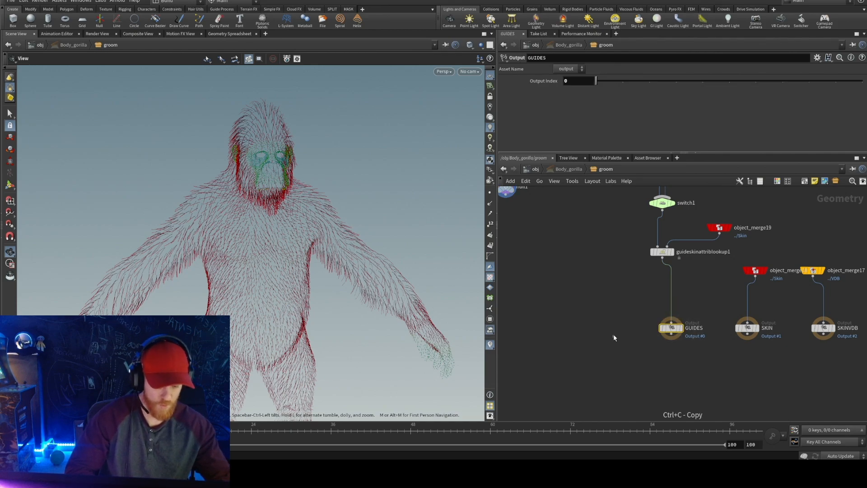
Step: Return to the object level and enter the geo1 geometry network
{"action": "key", "text": "u"}
{"action": "middle_click_drag", "start_coordinate": [790, 300], "coordinate": [672, 305]}
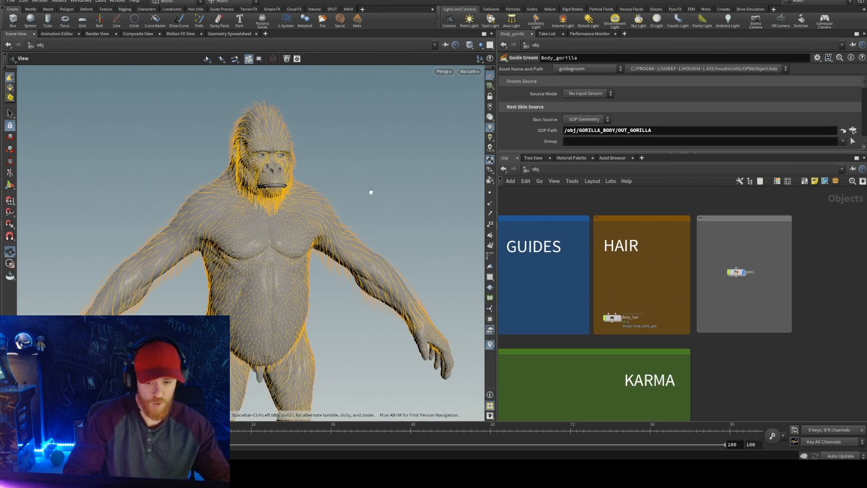
{"action": "left_click_drag", "start_coordinate": [371, 191], "coordinate": [409, 196]}
{"action": "scroll", "coordinate": [689, 302], "scroll_direction": "up", "scroll_amount": 5}
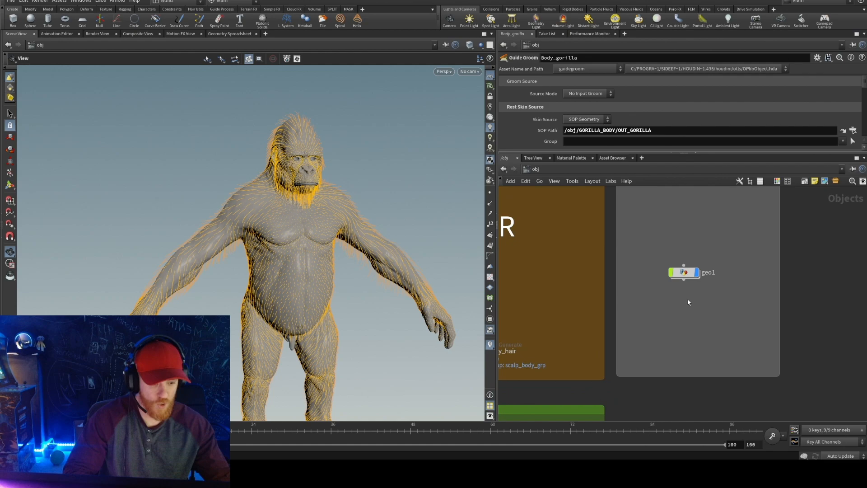
{"action": "double_click", "coordinate": [683, 272]}
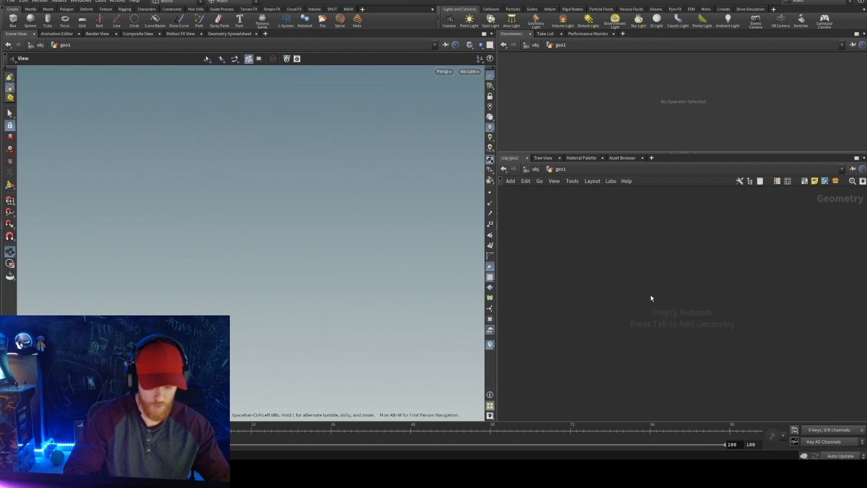
Step: Add an Object Merge node in geo1 and set Object 1 to /obj/Body_gorilla/groom/GUIDES
{"action": "key", "text": "Tab"}
{"action": "type", "text": "ob"}
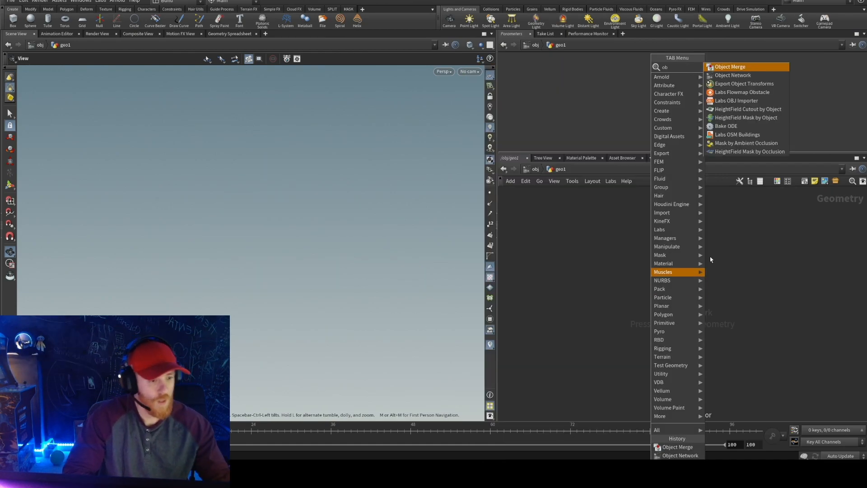
{"action": "left_click", "coordinate": [724, 69]}
{"action": "left_click", "coordinate": [602, 247]}
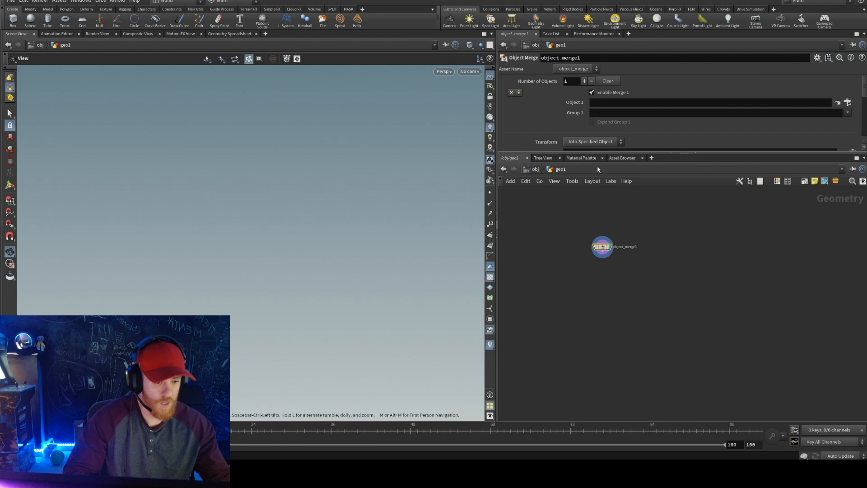
{"action": "left_click", "coordinate": [615, 103]}
{"action": "key", "text": "Return"}
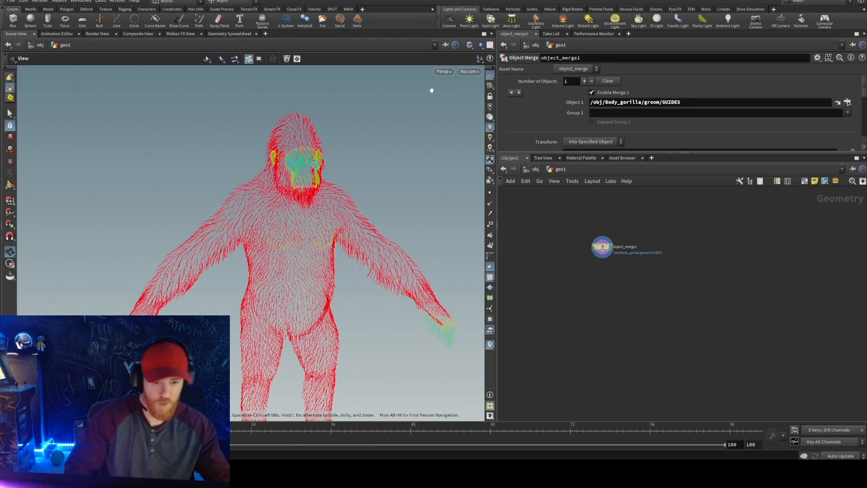
{"action": "left_click", "coordinate": [482, 46]}
{"action": "left_click", "coordinate": [500, 71]}
{"action": "left_click_drag", "start_coordinate": [312, 166], "coordinate": [304, 181]}
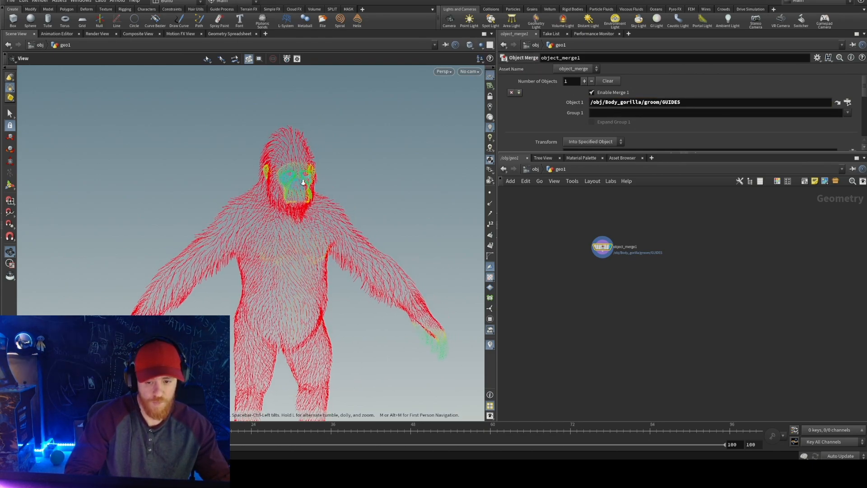
{"action": "scroll", "coordinate": [304, 180], "scroll_direction": "up", "scroll_amount": 3}
Step: Add an Attribute Delete node after the object merge and make it the displayed node
{"action": "key", "text": "Tab"}
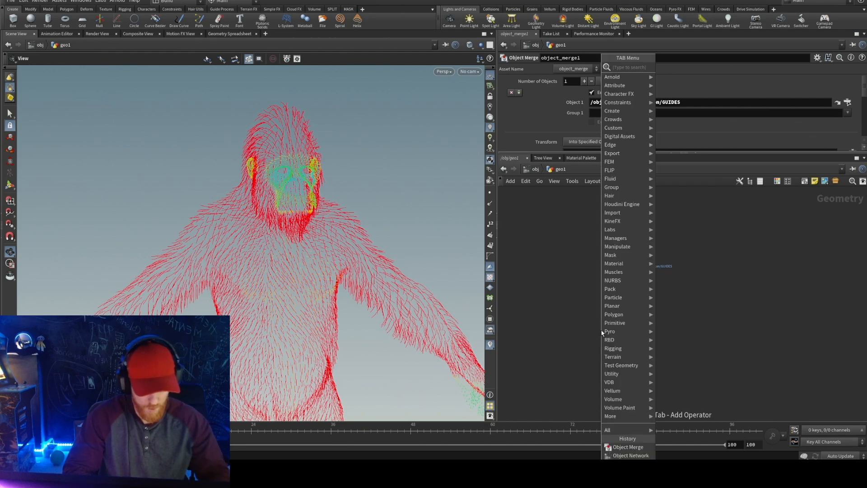
{"action": "type", "text": "dele"}
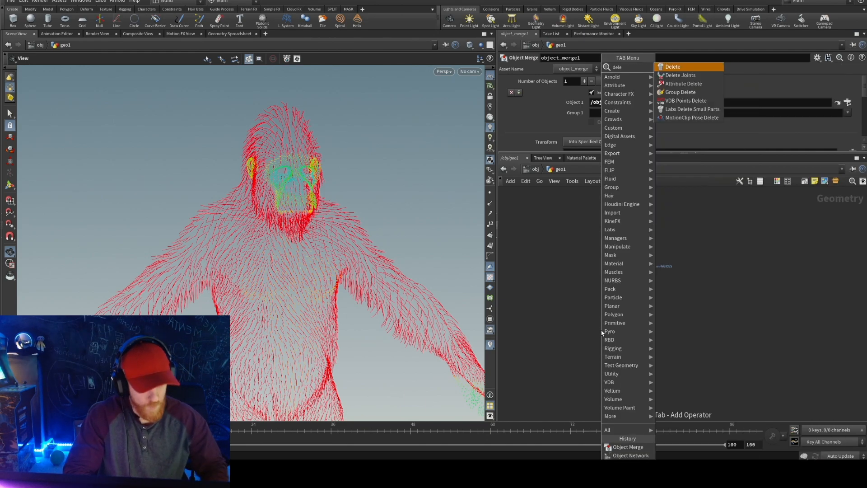
{"action": "left_click", "coordinate": [679, 85]}
{"action": "scroll", "coordinate": [659, 280], "scroll_direction": "up", "scroll_amount": 3}
{"action": "left_click", "coordinate": [569, 292]}
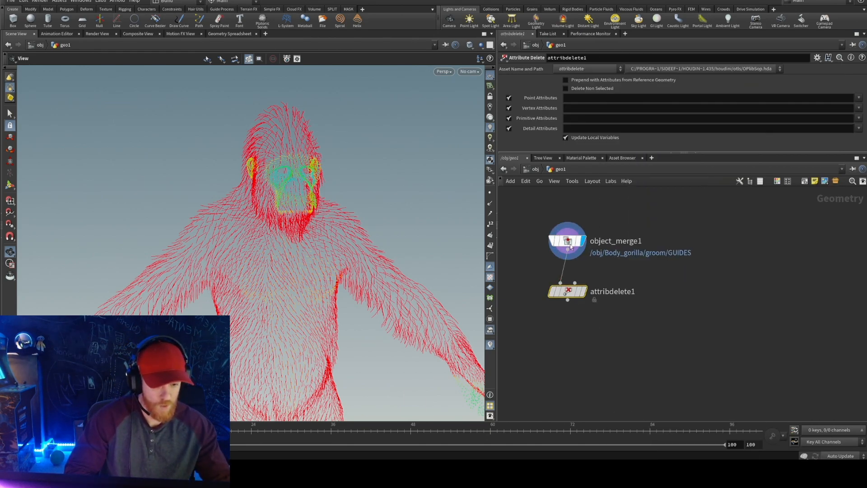
{"action": "left_click", "coordinate": [582, 294]}
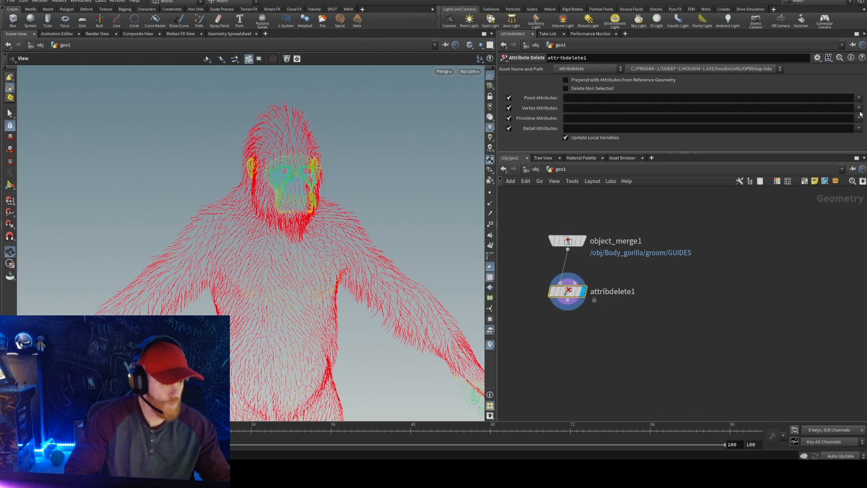
Step: Set the Attribute Delete node to remove the Cd primitive attribute from the guides
{"action": "left_click", "coordinate": [860, 98]}
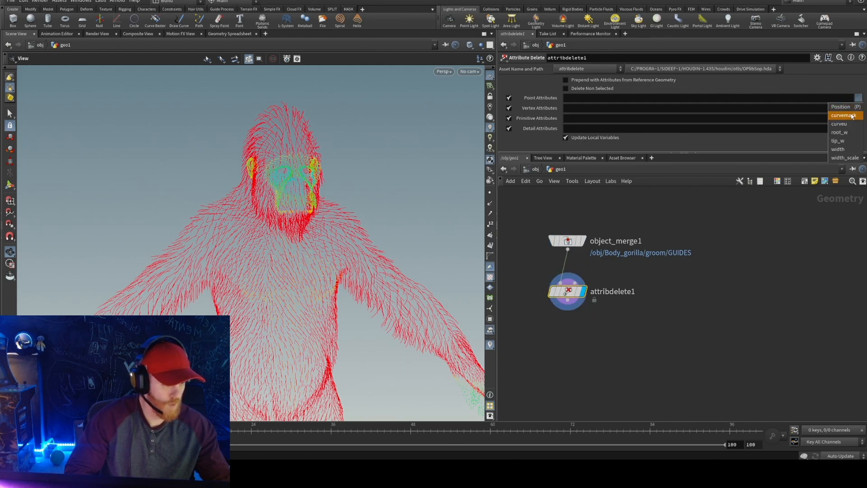
{"action": "left_click", "coordinate": [626, 291]}
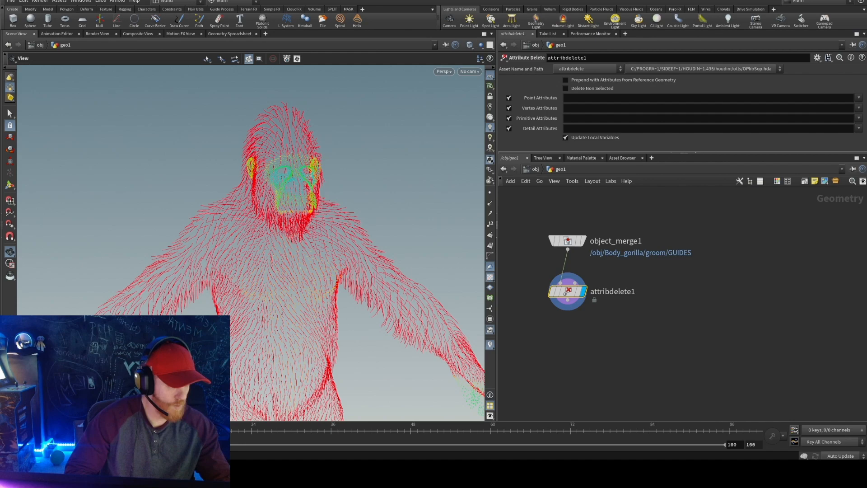
{"action": "left_click", "coordinate": [860, 119]}
{"action": "left_click", "coordinate": [844, 126]}
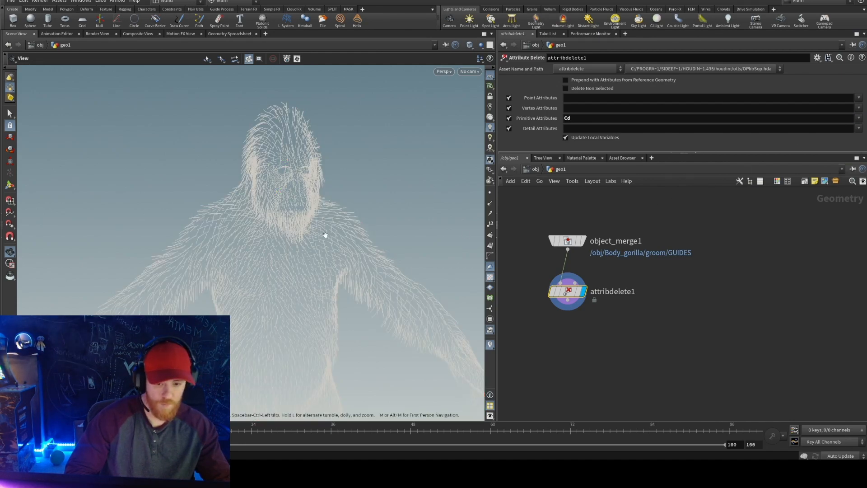
{"action": "left_click_drag", "start_coordinate": [326, 232], "coordinate": [330, 203]}
{"action": "key", "text": "Tab"}
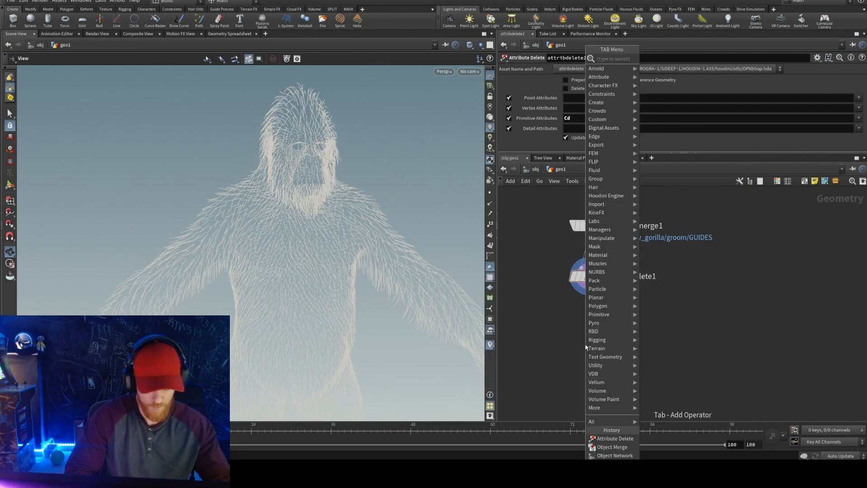
{"action": "type", "text": "resa"}
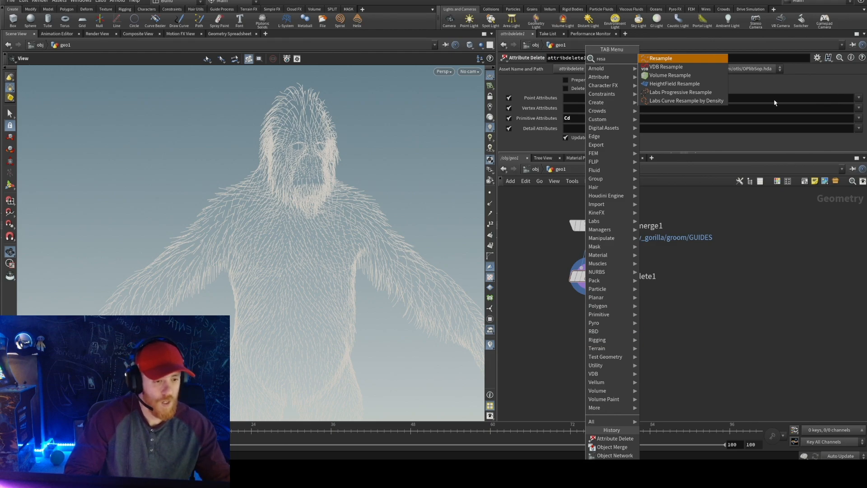
{"action": "left_click", "coordinate": [669, 66]}
{"action": "left_click", "coordinate": [576, 339]}
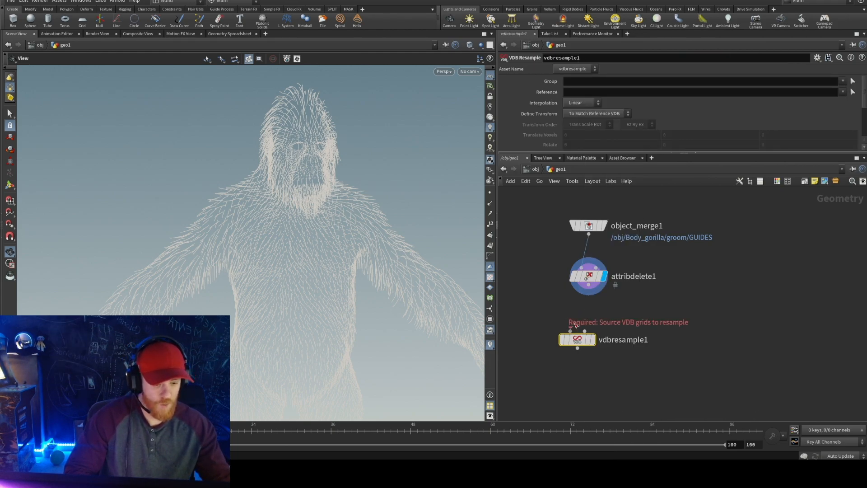
{"action": "left_click_drag", "start_coordinate": [573, 328], "coordinate": [588, 285]}
{"action": "left_click", "coordinate": [593, 341]}
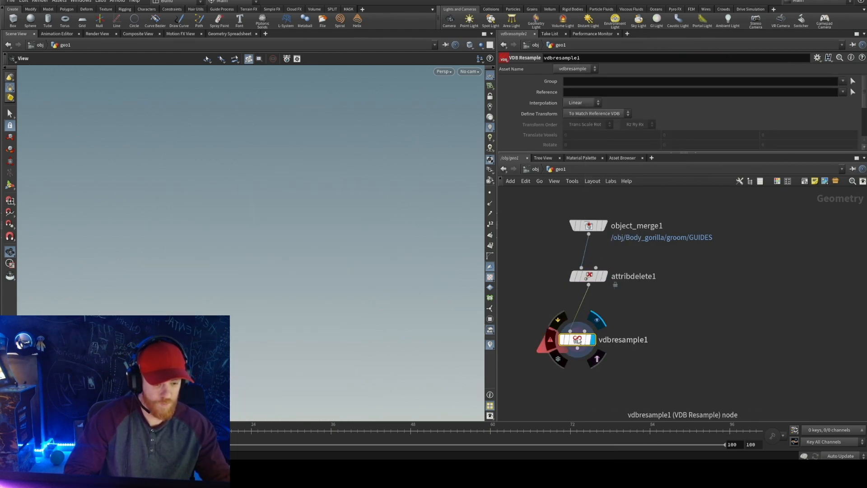
{"action": "key", "text": "Delete"}
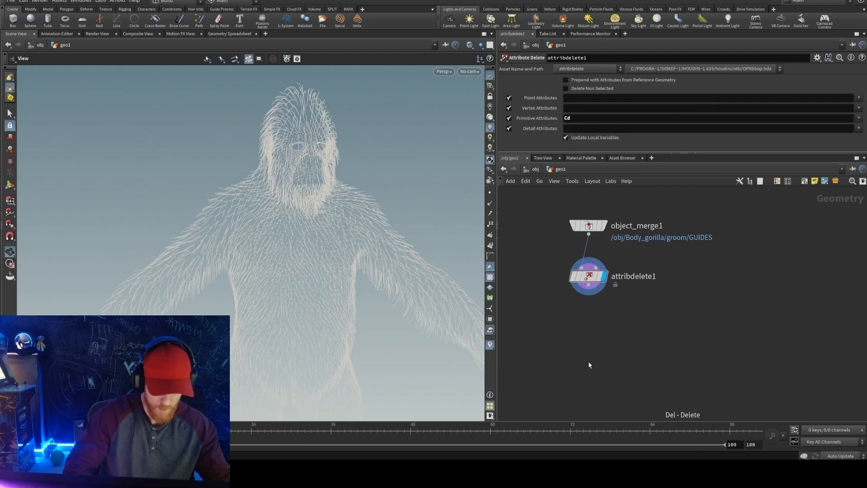
Step: Add a Resample node after the Attribute Delete node and make it the displayed node
{"action": "key", "text": "Tab"}
{"action": "type", "text": "resa"}
{"action": "left_click", "coordinate": [665, 51]}
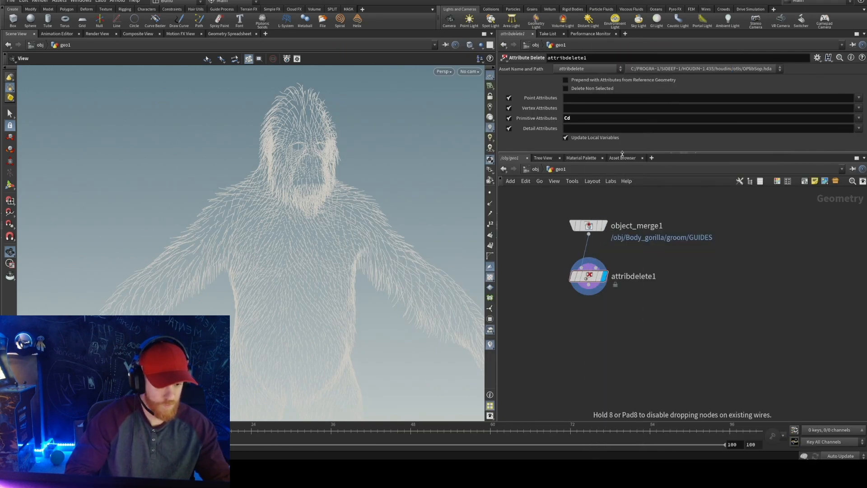
{"action": "left_click", "coordinate": [583, 328]}
{"action": "left_click", "coordinate": [597, 331]}
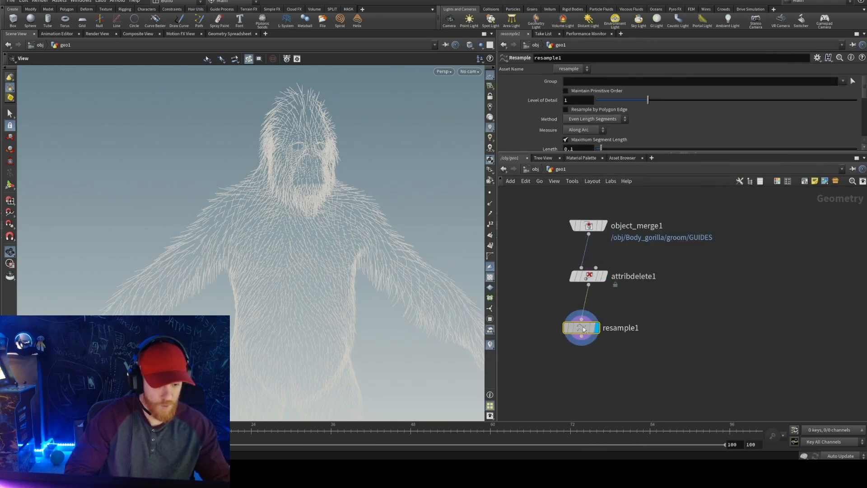
Step: Enlarge the Resample node's parameter area and show the guide curves' points in the viewport
{"action": "left_click_drag", "start_coordinate": [585, 153], "coordinate": [584, 235]}
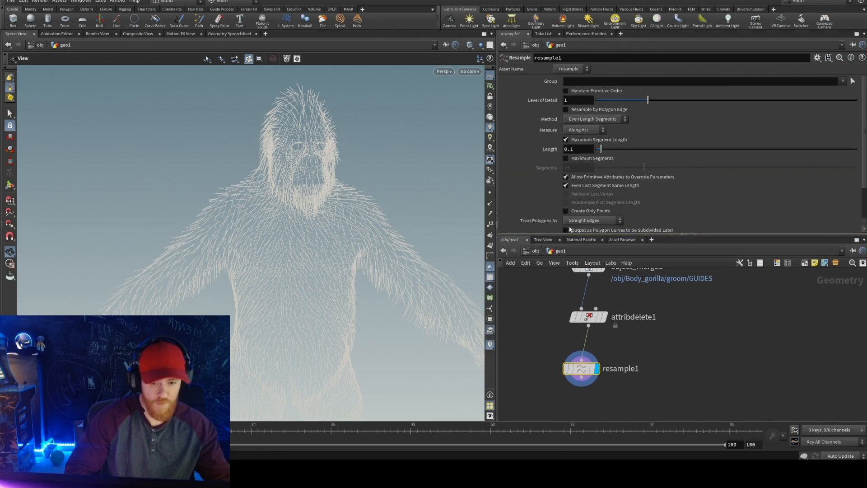
{"action": "right_click_drag", "start_coordinate": [214, 234], "coordinate": [480, 187]}
{"action": "left_click", "coordinate": [490, 193]}
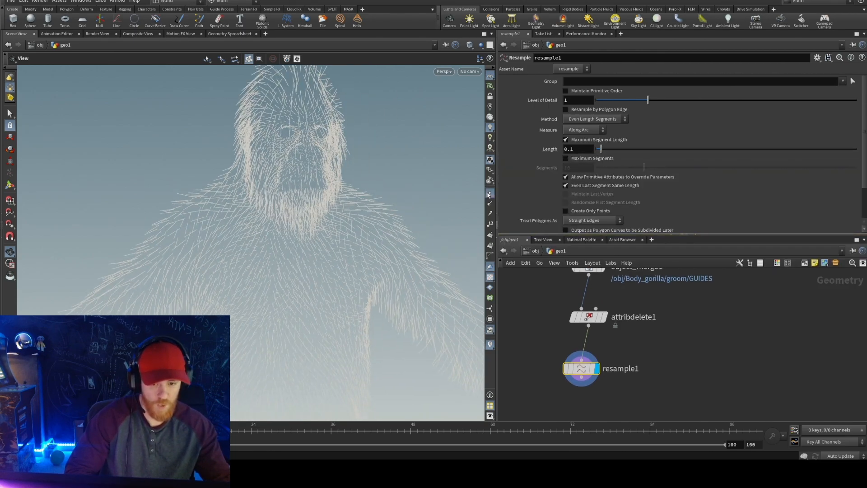
{"action": "right_click_drag", "start_coordinate": [406, 213], "coordinate": [289, 235]}
{"action": "left_click_drag", "start_coordinate": [289, 234], "coordinate": [402, 253]}
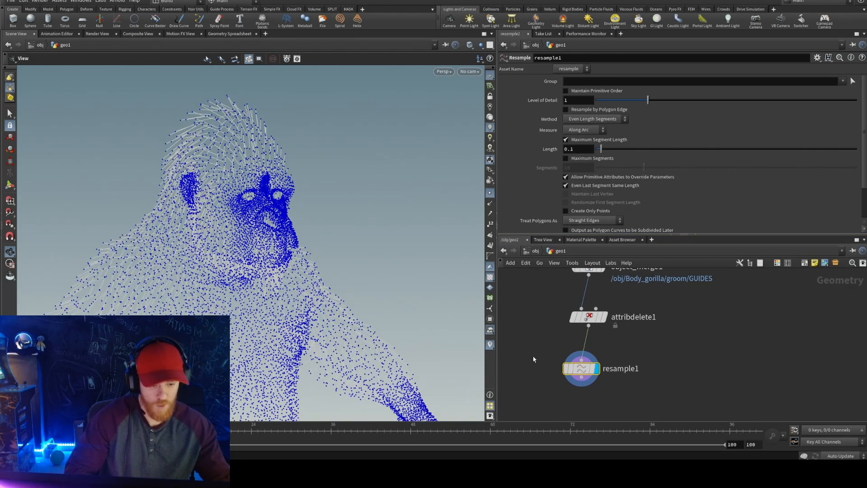
Step: Bypass the Resample node and reactivate it to compare the guides' point distribution around the head
{"action": "left_click", "coordinate": [564, 368]}
{"action": "left_click_drag", "start_coordinate": [236, 140], "coordinate": [254, 146]}
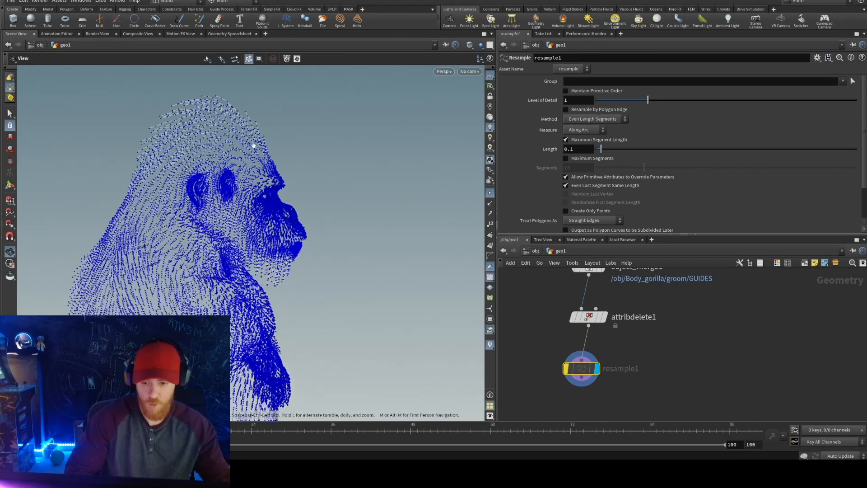
{"action": "mouse_move", "coordinate": [575, 371]}
{"action": "left_click", "coordinate": [567, 353]}
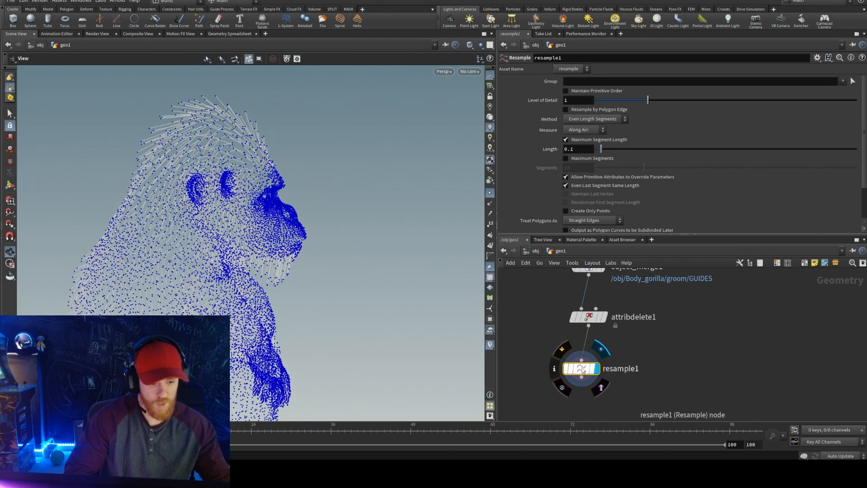
{"action": "scroll", "coordinate": [310, 210], "scroll_direction": "up", "scroll_amount": 5}
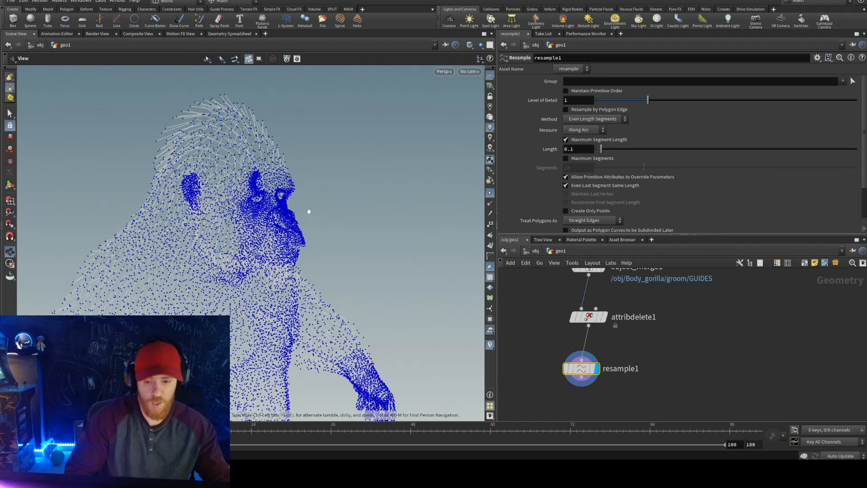
Step: Turn off Maximum Segment Length on the Resample node and enable its Curve U Attribute as curveu
{"action": "left_click", "coordinate": [605, 140]}
{"action": "scroll", "coordinate": [683, 132], "scroll_direction": "down", "scroll_amount": 3}
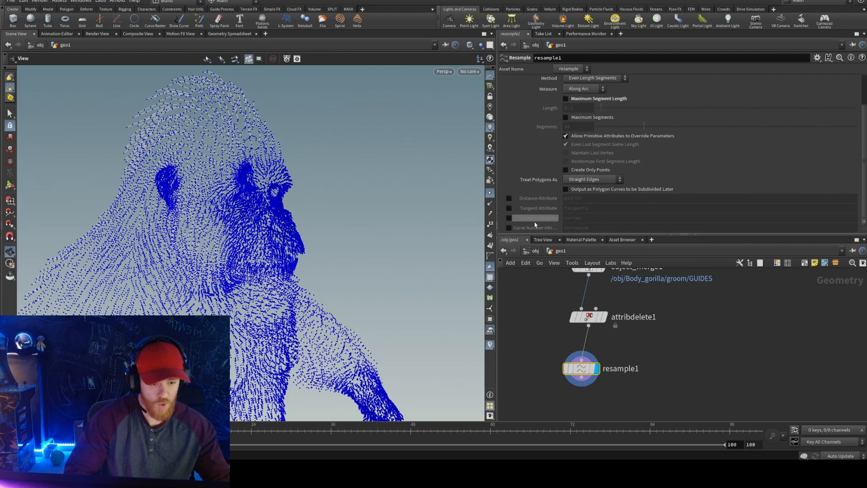
{"action": "left_click", "coordinate": [509, 218]}
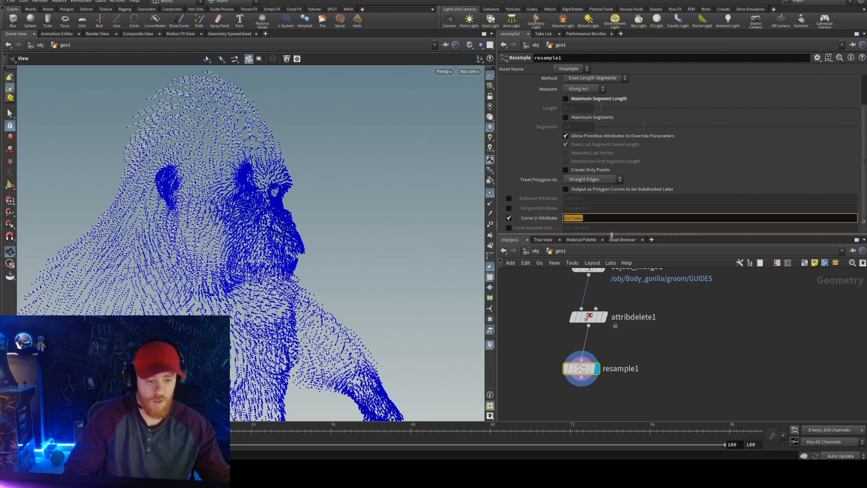
{"action": "left_click_drag", "start_coordinate": [612, 235], "coordinate": [613, 159]}
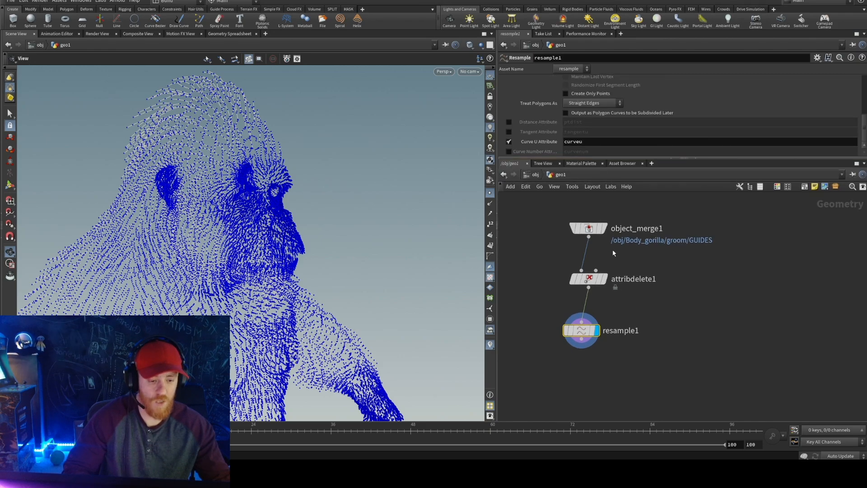
Step: Hide the point display and add a Color node after the Resample node as the displayed node
{"action": "left_click", "coordinate": [489, 196]}
{"action": "middle_click_drag", "start_coordinate": [640, 350], "coordinate": [668, 306]}
{"action": "key", "text": "Tab"}
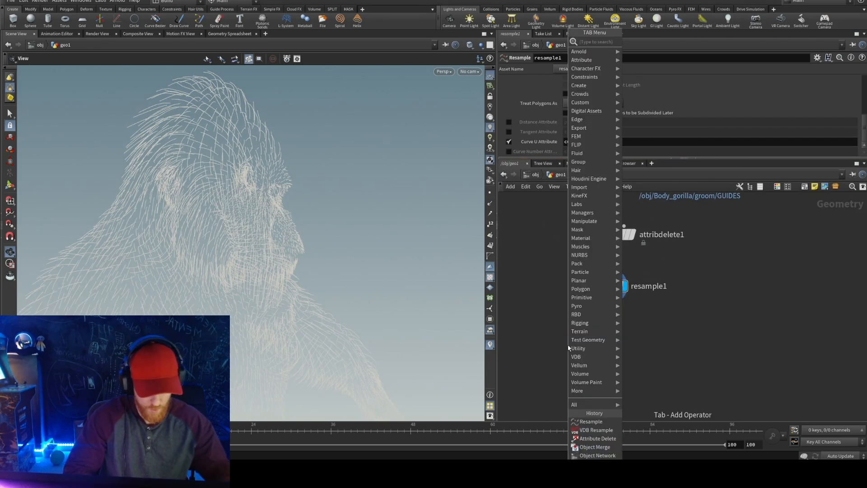
{"action": "type", "text": "color"}
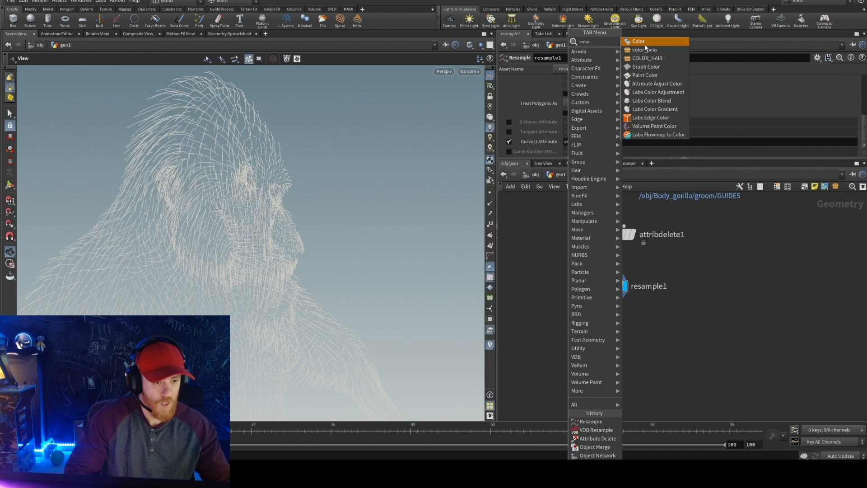
{"action": "left_click", "coordinate": [644, 43]}
{"action": "left_click", "coordinate": [605, 330]}
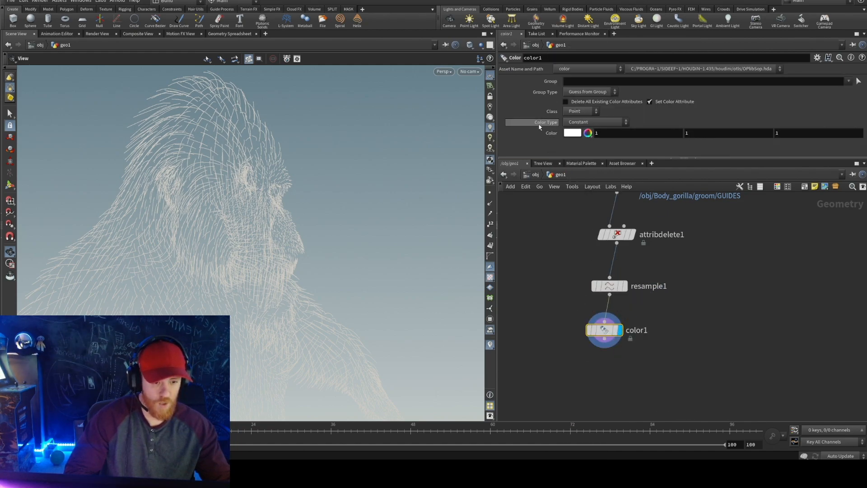
Step: Set the Color node's color type to Ramp from Attribute, driven by the curveu attribute
{"action": "left_click", "coordinate": [588, 122]}
{"action": "left_click", "coordinate": [588, 157]}
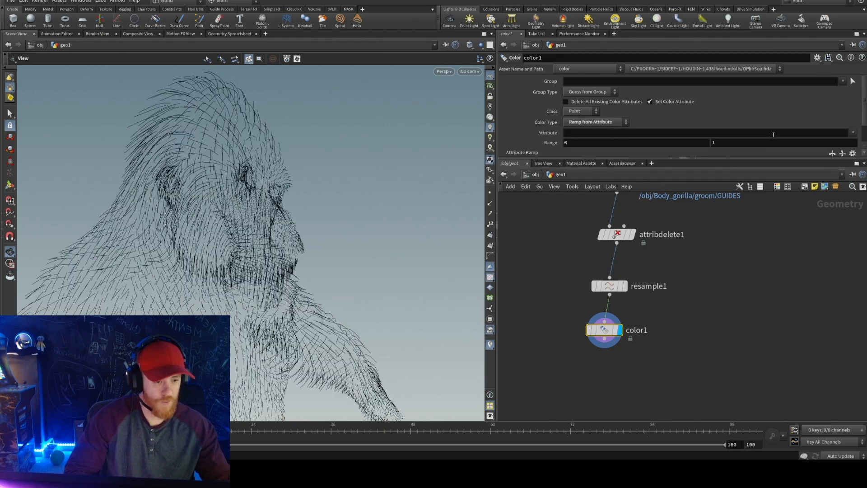
{"action": "left_click", "coordinate": [853, 132]}
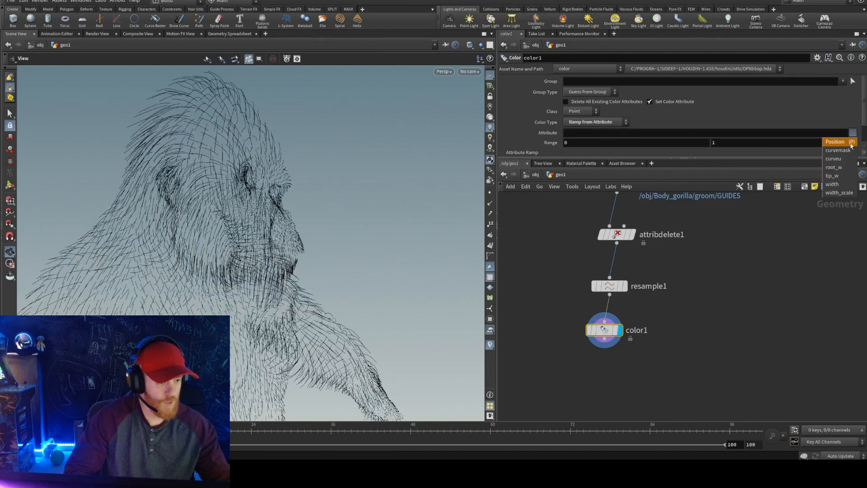
{"action": "left_click", "coordinate": [834, 159]}
{"action": "left_click_drag", "start_coordinate": [397, 203], "coordinate": [296, 201]}
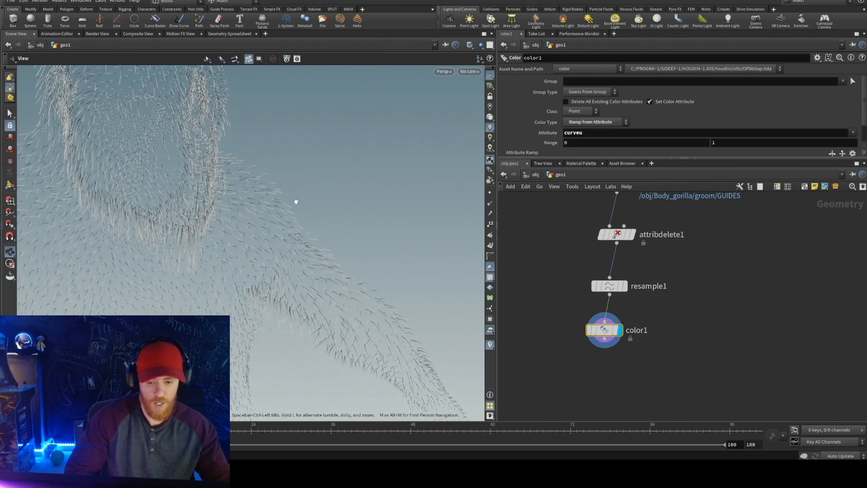
{"action": "right_click_drag", "start_coordinate": [296, 202], "coordinate": [302, 233]}
{"action": "left_click_drag", "start_coordinate": [302, 233], "coordinate": [277, 224]}
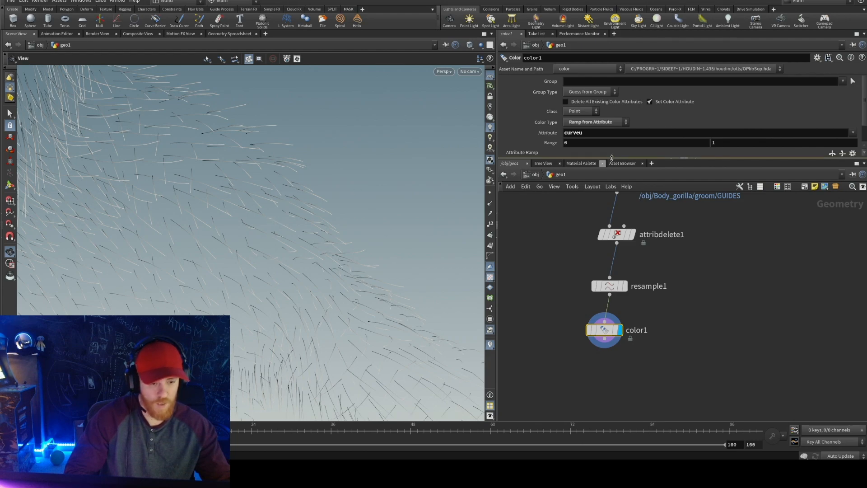
Step: Apply the Inferno preset to the Color node's attribute ramp and check the root-to-tip gradient on the guides
{"action": "left_click_drag", "start_coordinate": [611, 158], "coordinate": [611, 221]}
{"action": "left_click", "coordinate": [858, 154]}
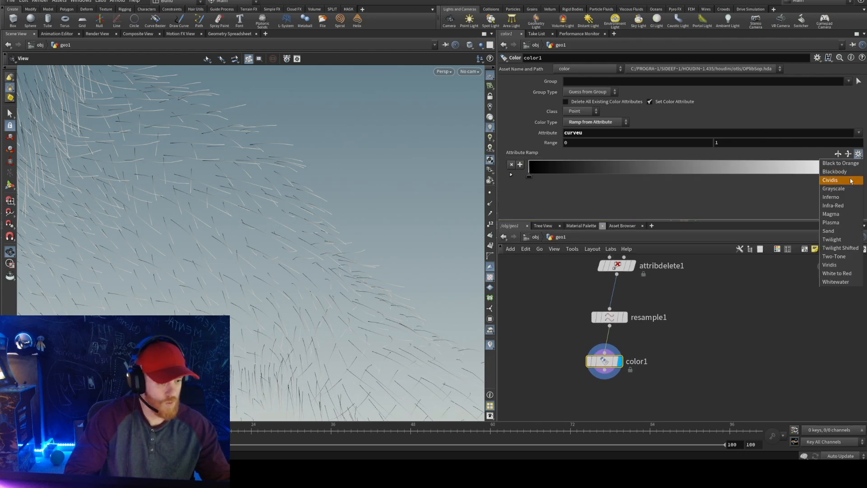
{"action": "left_click", "coordinate": [843, 198]}
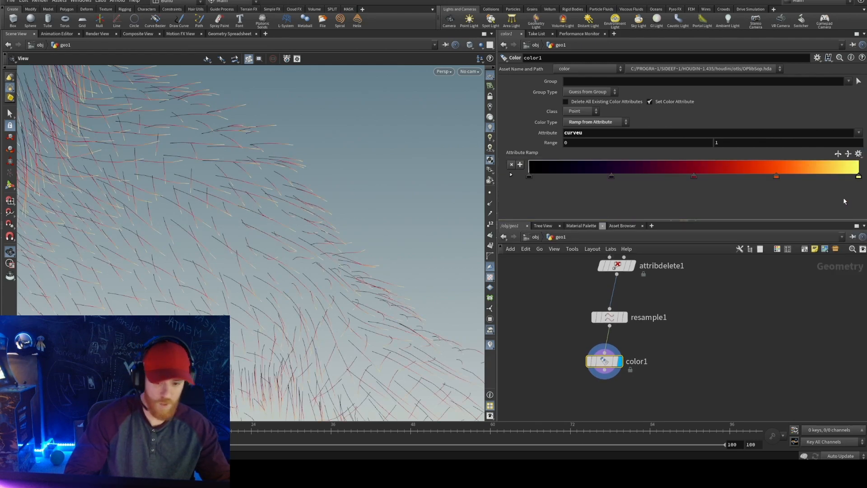
{"action": "right_click_drag", "start_coordinate": [269, 195], "coordinate": [149, 217]}
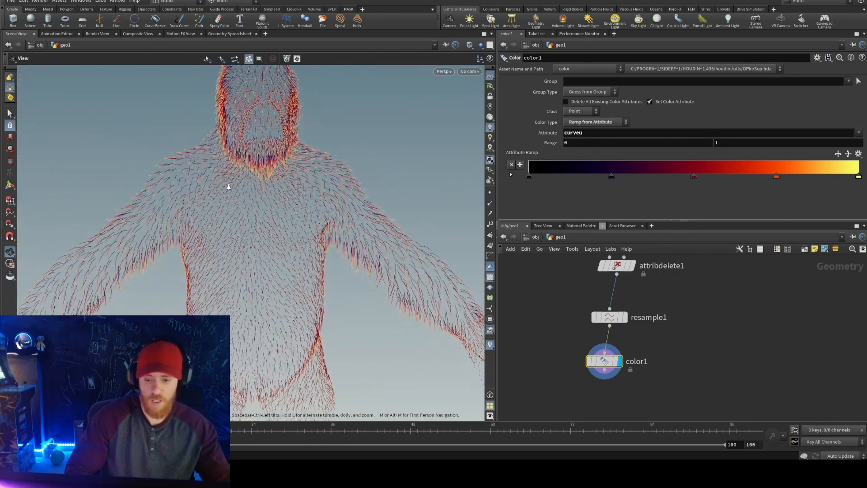
{"action": "middle_click_drag", "start_coordinate": [228, 185], "coordinate": [197, 193]}
{"action": "left_click_drag", "start_coordinate": [262, 210], "coordinate": [229, 223]}
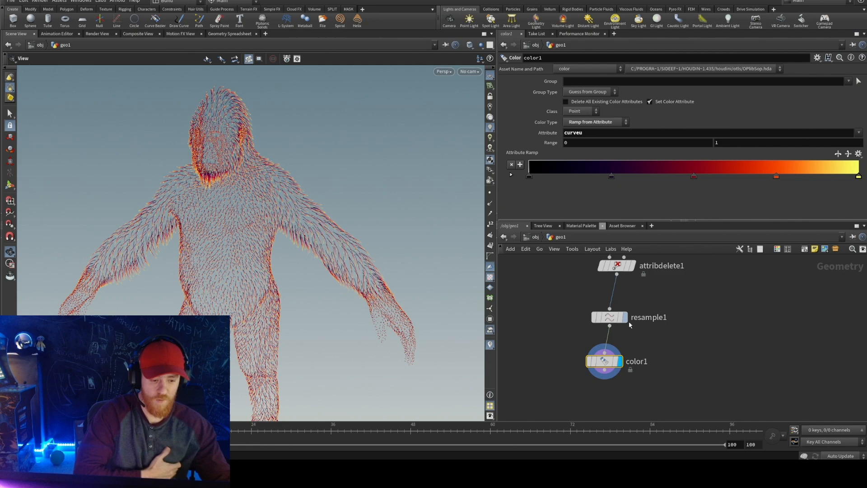
Step: Display the Resample node, turn on its Maximum Segment Length and set the length to .01
{"action": "left_click", "coordinate": [626, 318]}
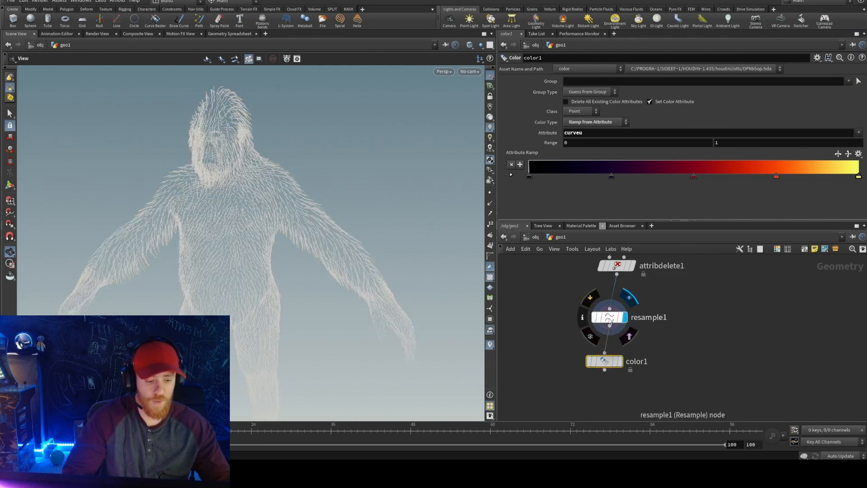
{"action": "left_click", "coordinate": [611, 317]}
{"action": "scroll", "coordinate": [285, 194], "scroll_direction": "up", "scroll_amount": 4}
{"action": "scroll", "coordinate": [582, 161], "scroll_direction": "up", "scroll_amount": 3}
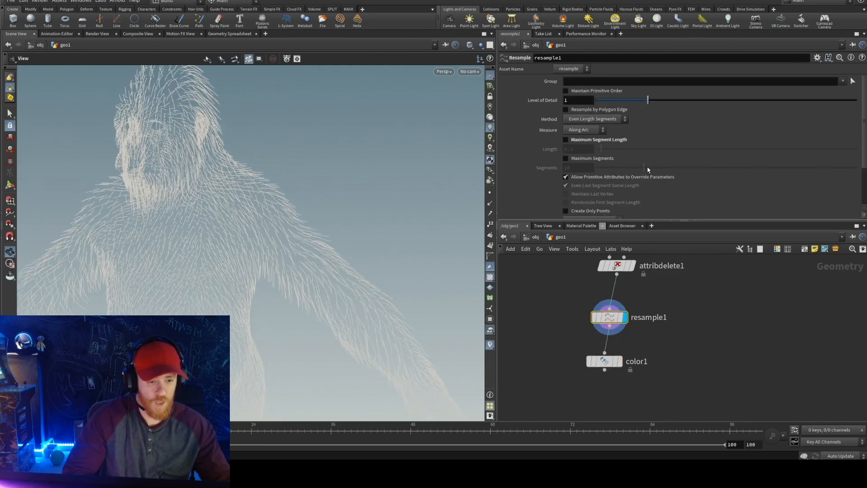
{"action": "scroll", "coordinate": [276, 193], "scroll_direction": "up", "scroll_amount": 6}
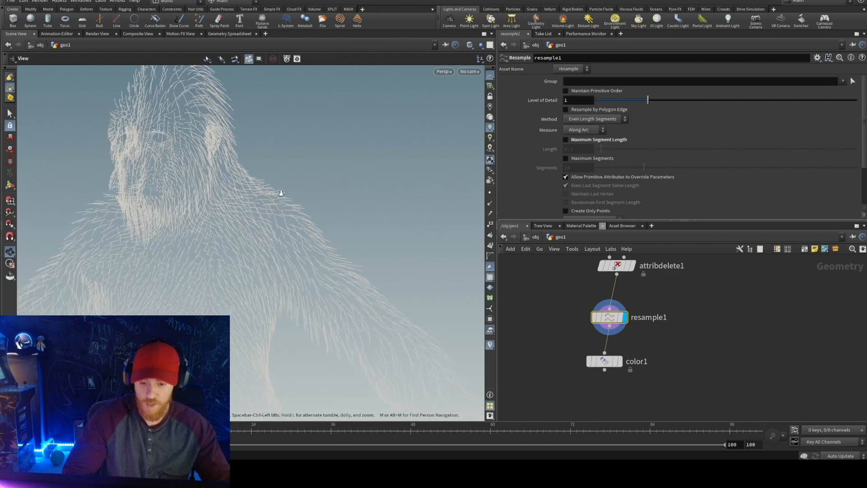
{"action": "left_click", "coordinate": [566, 140]}
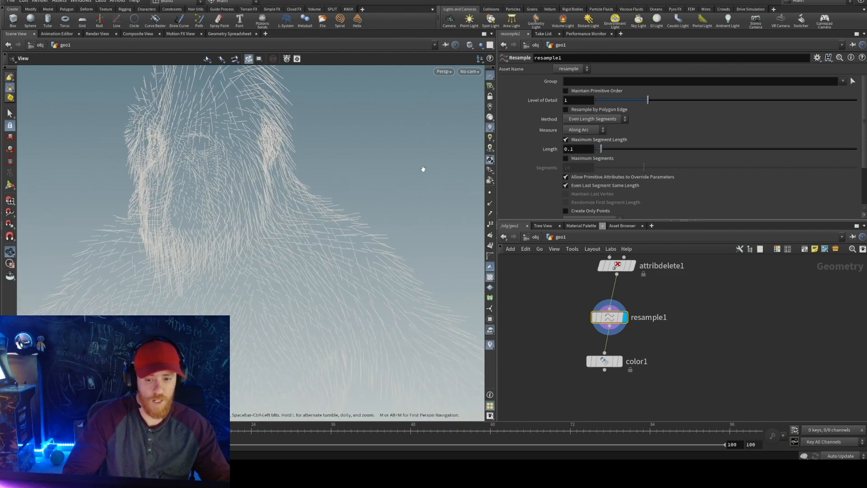
{"action": "left_click_drag", "start_coordinate": [268, 144], "coordinate": [210, 204]}
{"action": "scroll", "coordinate": [198, 214], "scroll_direction": "up", "scroll_amount": 5}
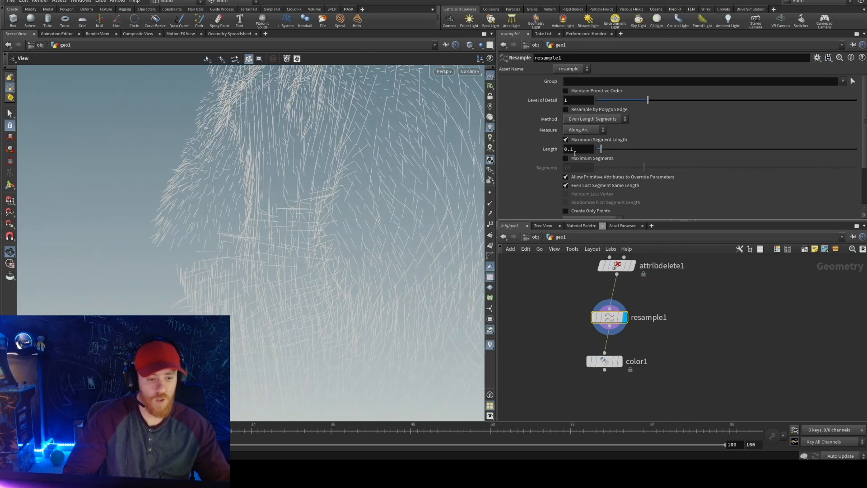
{"action": "type", "text": ".01"}
{"action": "key", "text": "Return"}
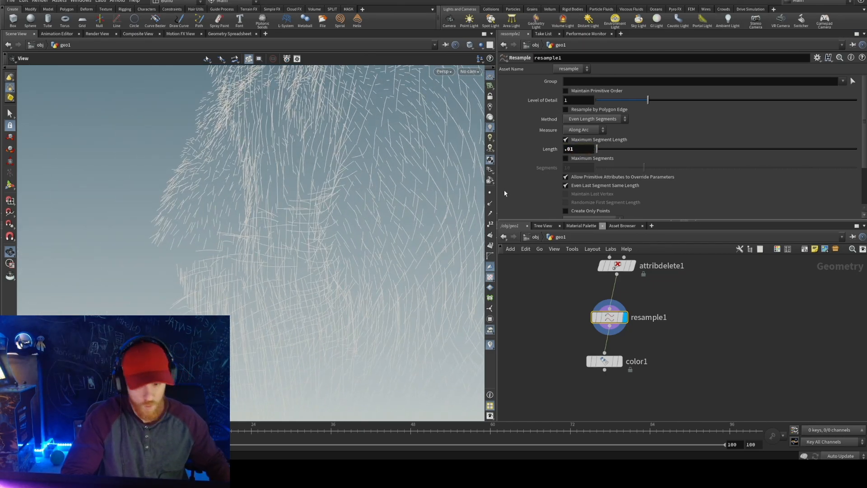
Step: Show the curve points and inspect how they are distributed over the gorilla's body and face
{"action": "left_click", "coordinate": [490, 192]}
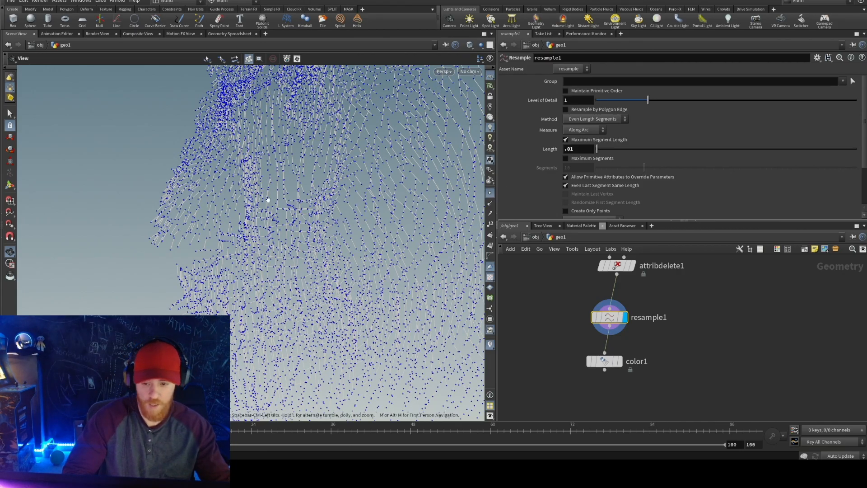
{"action": "left_click_drag", "start_coordinate": [186, 220], "coordinate": [352, 214]}
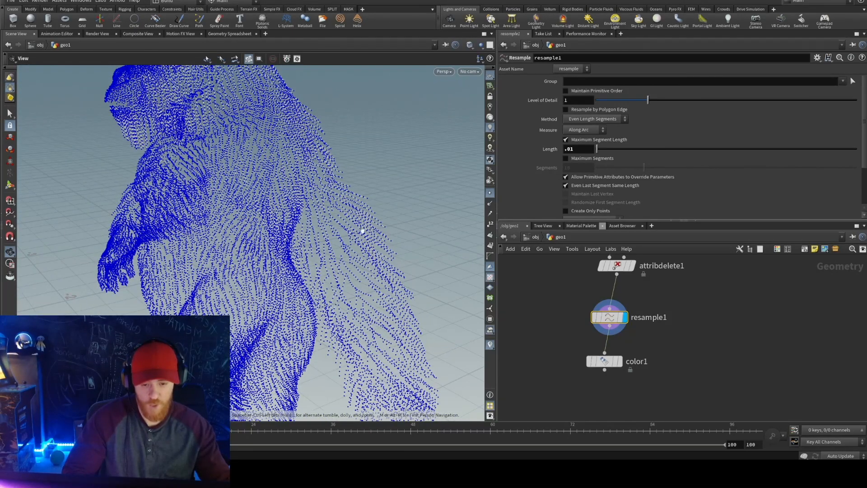
{"action": "left_click_drag", "start_coordinate": [239, 205], "coordinate": [287, 206]}
{"action": "left_click_drag", "start_coordinate": [361, 182], "coordinate": [300, 193]}
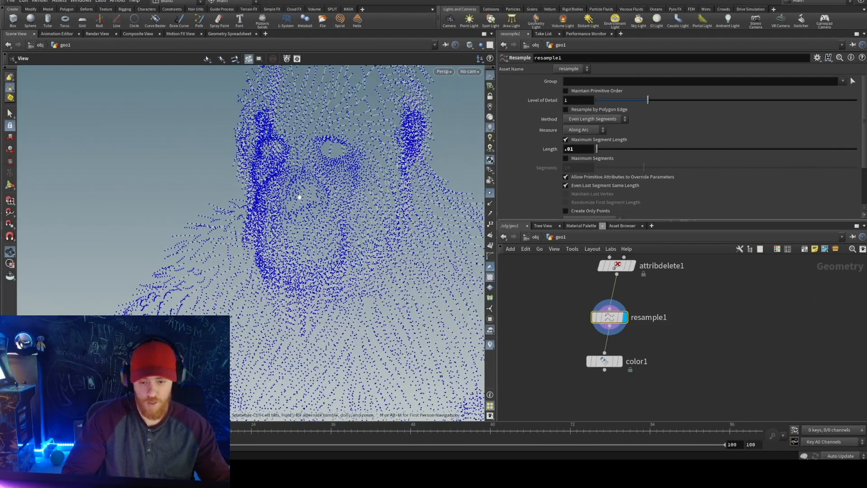
Step: Resample the guides by Maximum Segments instead of Maximum Segment Length and inspect the points across the body
{"action": "left_click", "coordinate": [566, 139]}
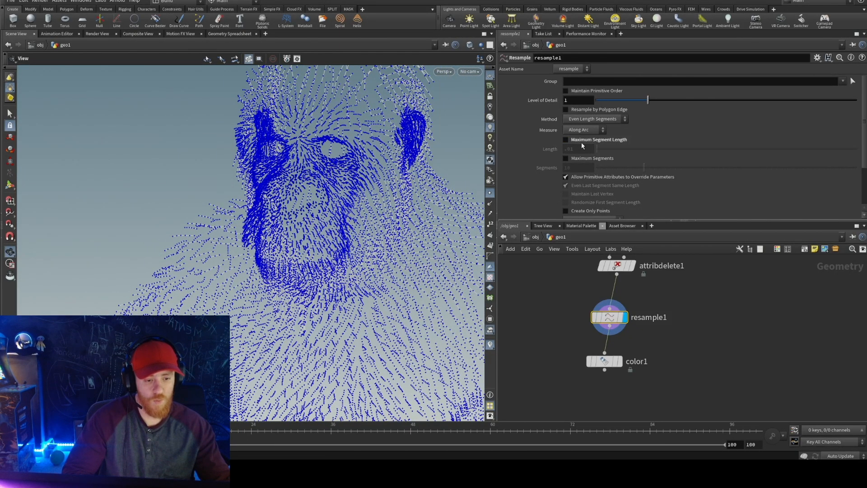
{"action": "left_click", "coordinate": [566, 159]}
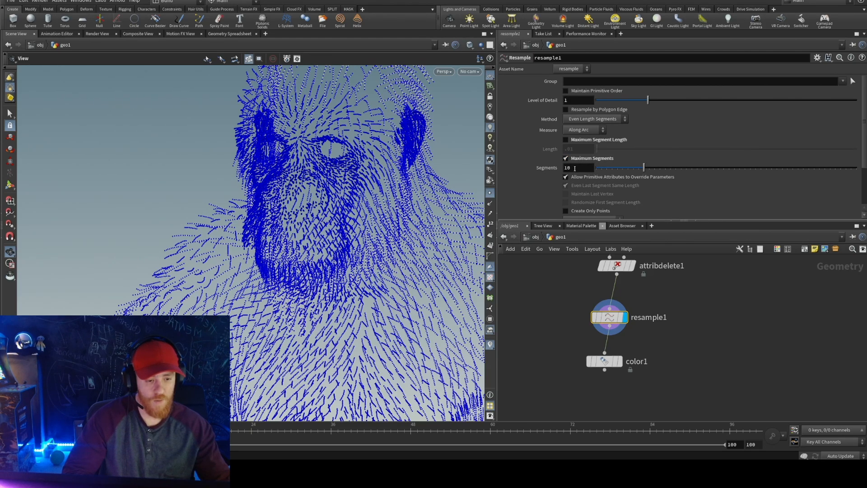
{"action": "left_click_drag", "start_coordinate": [378, 169], "coordinate": [243, 160]}
{"action": "left_click_drag", "start_coordinate": [312, 200], "coordinate": [307, 229]}
{"action": "middle_click_drag", "start_coordinate": [312, 235], "coordinate": [294, 199]}
{"action": "scroll", "coordinate": [293, 198], "scroll_direction": "down", "scroll_amount": 3}
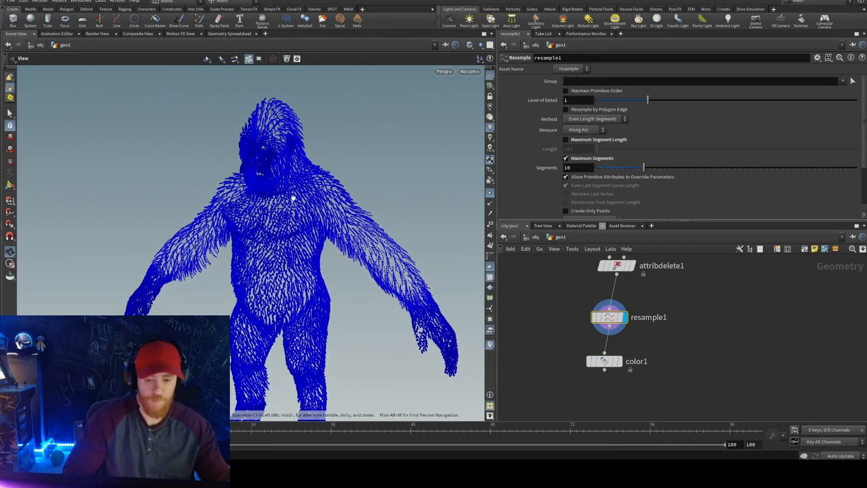
{"action": "left_click_drag", "start_coordinate": [293, 198], "coordinate": [302, 196]}
Step: Turn off Maximum Segments on the Resample node and make the Color node the displayed, selected node again
{"action": "left_click", "coordinate": [566, 158]}
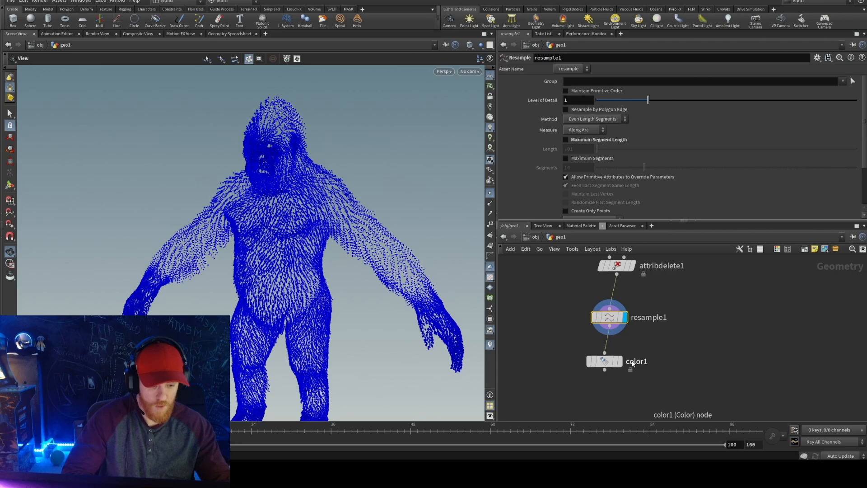
{"action": "left_click", "coordinate": [621, 362]}
{"action": "left_click", "coordinate": [605, 362]}
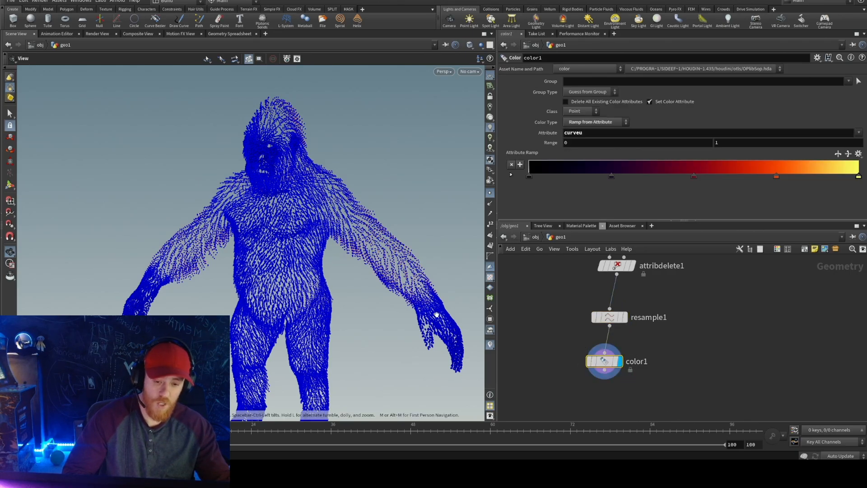
{"action": "left_click_drag", "start_coordinate": [357, 254], "coordinate": [328, 250]}
{"action": "scroll", "coordinate": [329, 235], "scroll_direction": "up", "scroll_amount": 5}
{"action": "scroll", "coordinate": [289, 260], "scroll_direction": "up", "scroll_amount": 3}
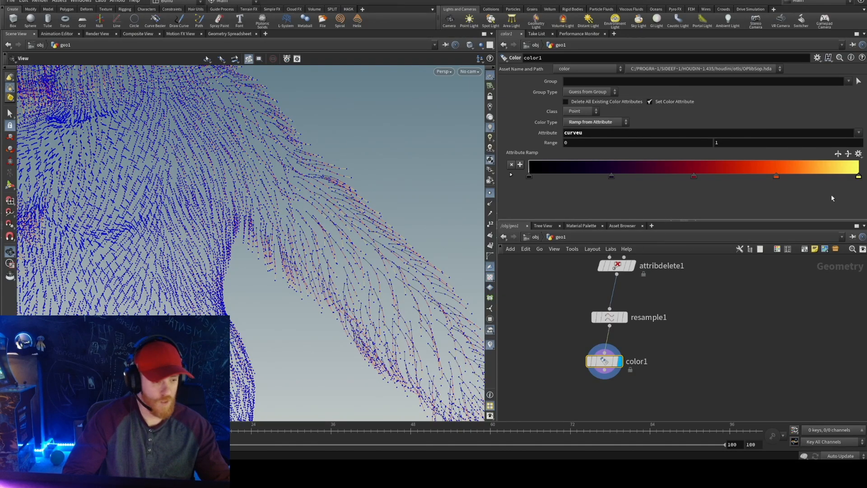
Step: Apply the Grayscale preset to the Color node's attribute ramp and hide the point display
{"action": "left_click", "coordinate": [859, 154]}
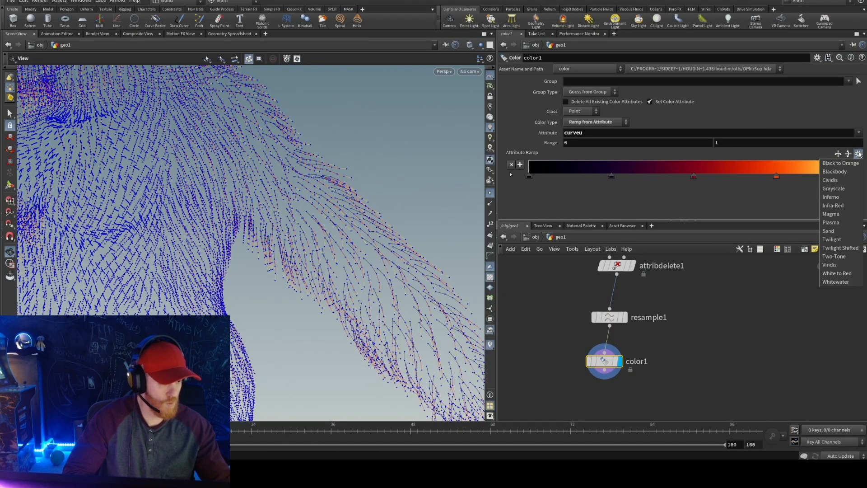
{"action": "left_click", "coordinate": [847, 191]}
{"action": "scroll", "coordinate": [338, 181], "scroll_direction": "down", "scroll_amount": 4}
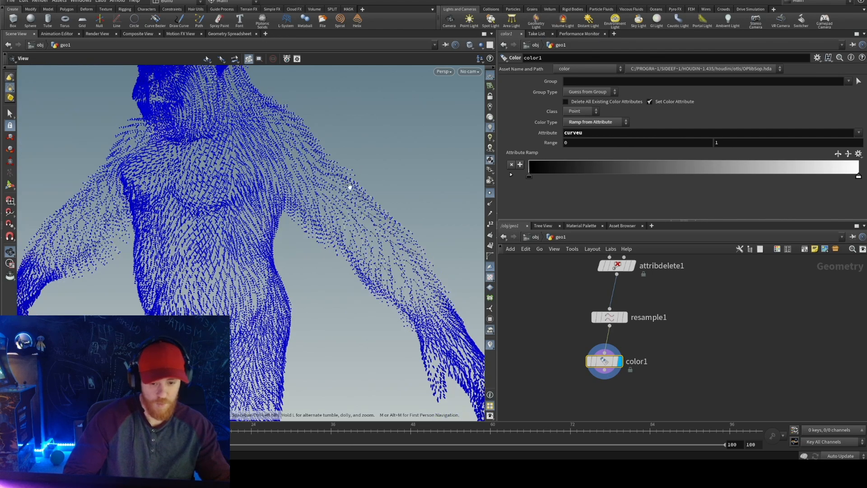
{"action": "left_click", "coordinate": [490, 193]}
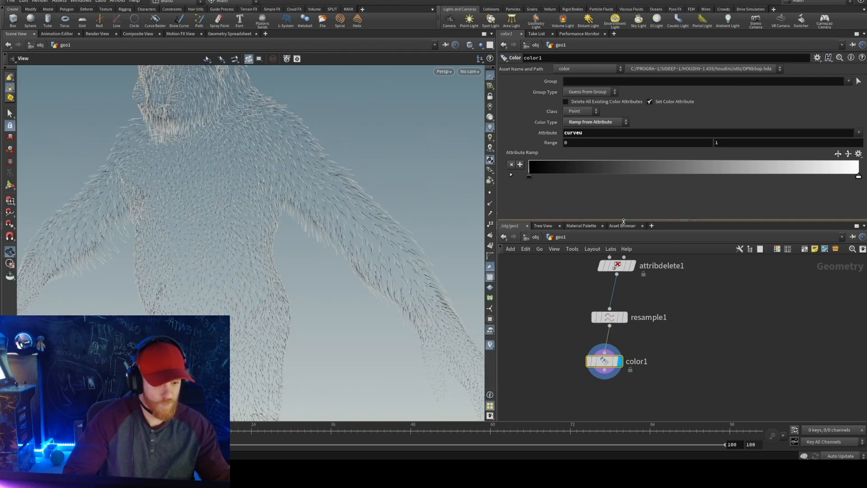
Step: Add an Attribute VOP node below the Color node, wire the Color output into its first input, and enlarge its parameter area
{"action": "left_click_drag", "start_coordinate": [635, 220], "coordinate": [635, 133]}
{"action": "middle_click_drag", "start_coordinate": [666, 271], "coordinate": [672, 232]}
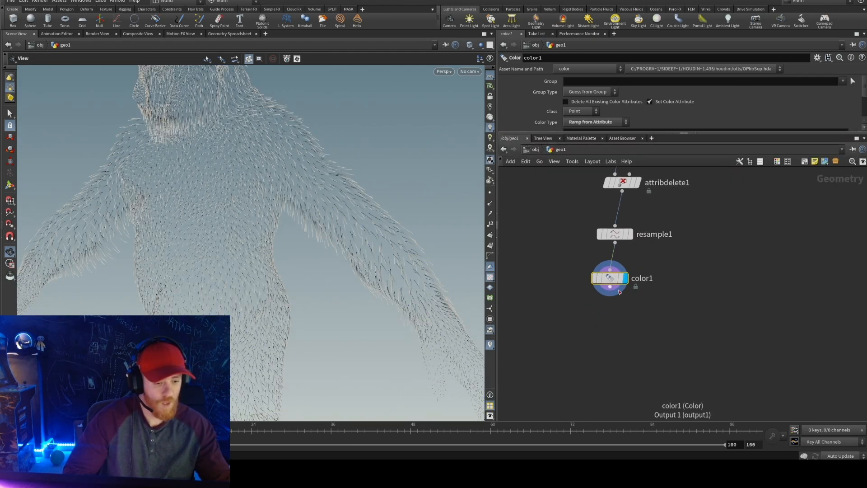
{"action": "left_click_drag", "start_coordinate": [610, 278], "coordinate": [622, 296]}
{"action": "middle_click_drag", "start_coordinate": [750, 308], "coordinate": [722, 279]}
{"action": "key", "text": "Tab"}
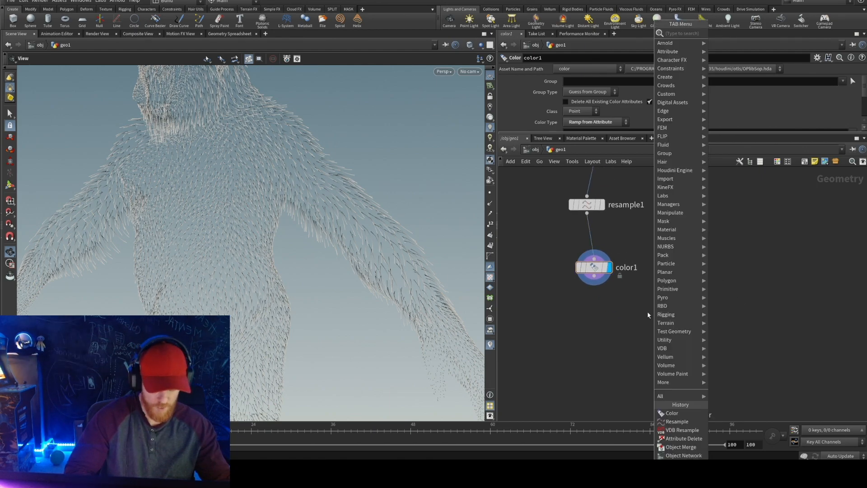
{"action": "type", "text": "vop"}
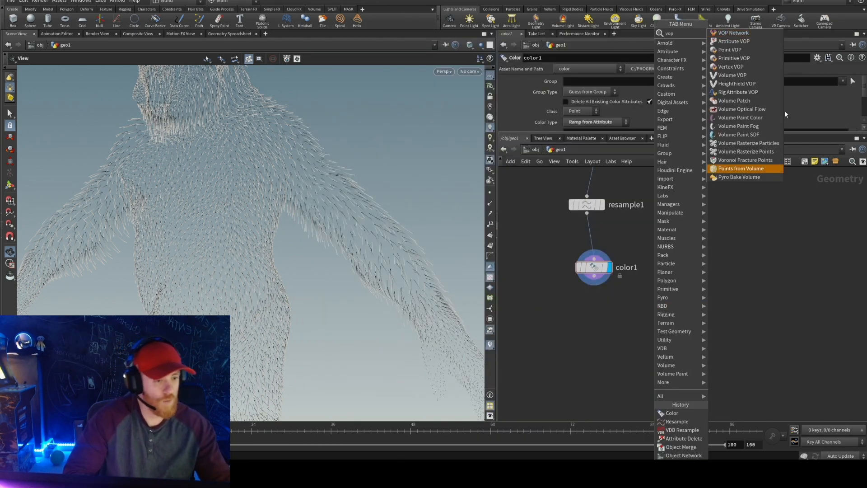
{"action": "left_click", "coordinate": [750, 46]}
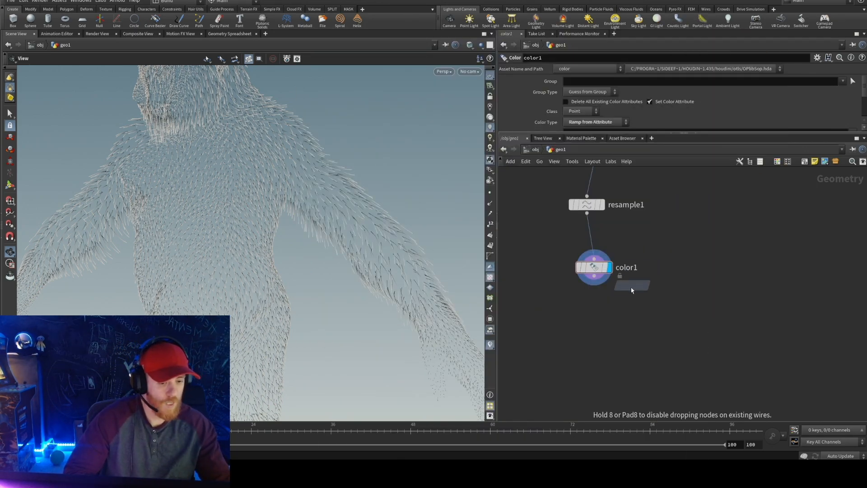
{"action": "left_click", "coordinate": [614, 332]}
{"action": "left_click_drag", "start_coordinate": [604, 324], "coordinate": [591, 281]}
{"action": "left_click", "coordinate": [591, 281]}
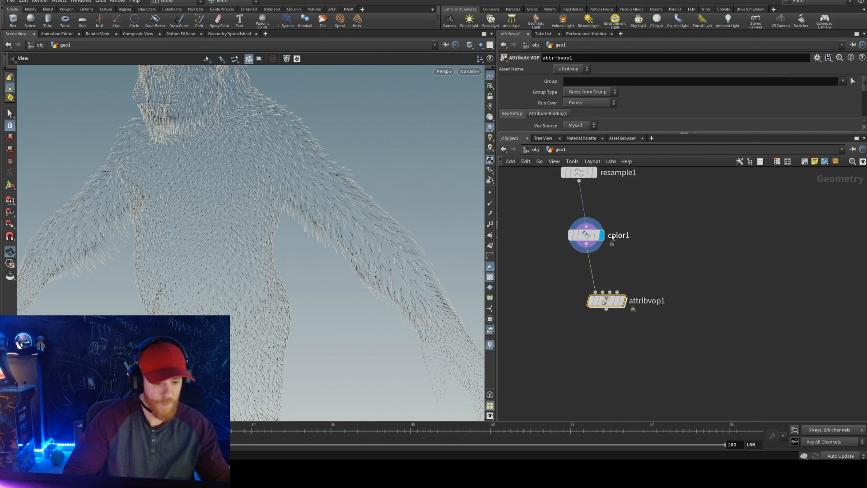
{"action": "left_click_drag", "start_coordinate": [639, 133], "coordinate": [633, 202]}
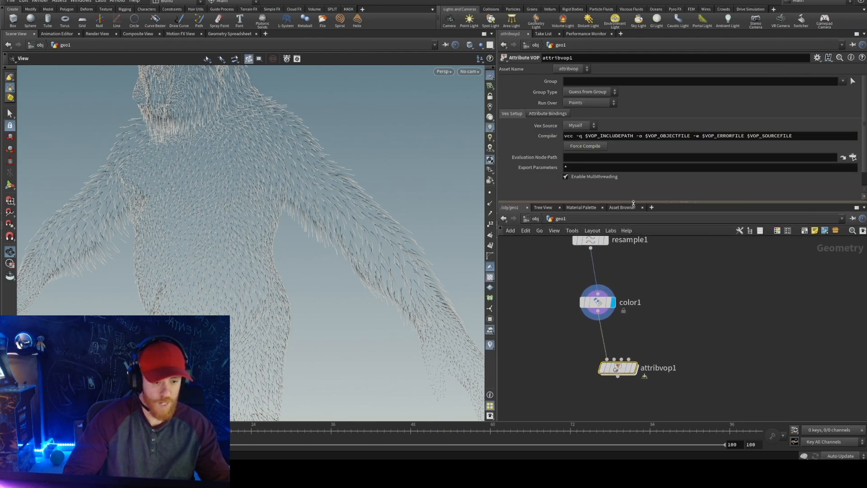
Step: Make the Attribute VOP node the displayed node and open its VOP network
{"action": "left_click", "coordinate": [613, 303]}
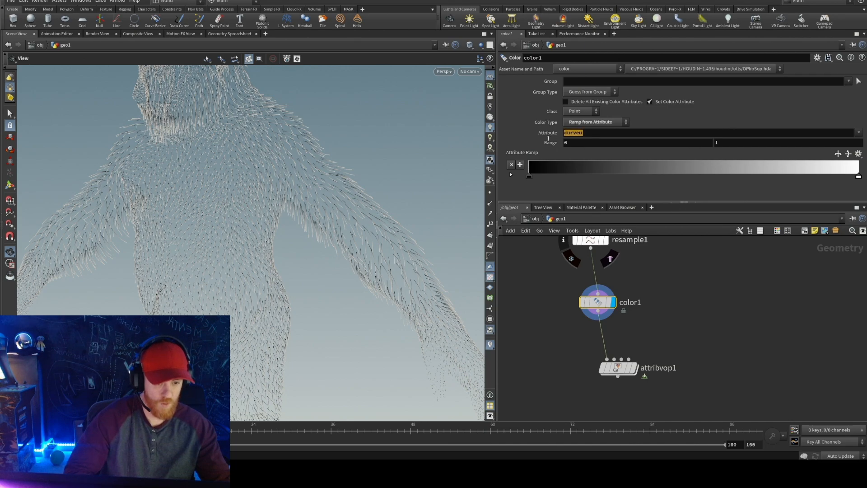
{"action": "middle_click_drag", "start_coordinate": [734, 283], "coordinate": [729, 250]}
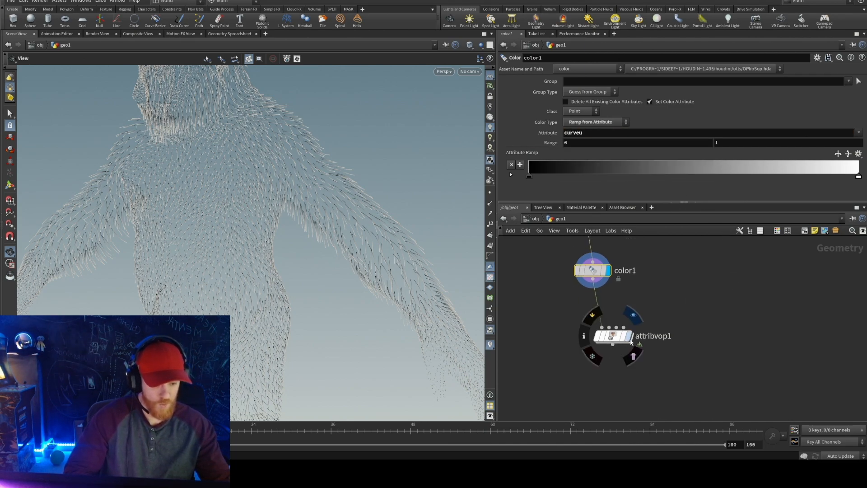
{"action": "left_click", "coordinate": [630, 340]}
{"action": "double_click", "coordinate": [618, 339]}
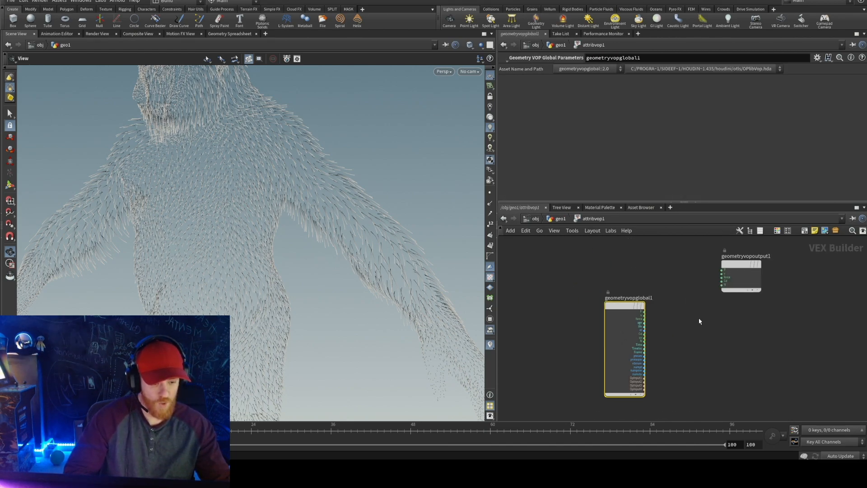
Step: Add a Bind node beside the global parameters node and set its name to curveu, keeping the float type
{"action": "middle_click_drag", "start_coordinate": [699, 321], "coordinate": [653, 329]}
{"action": "key", "text": "Tab"}
{"action": "type", "text": "bin"}
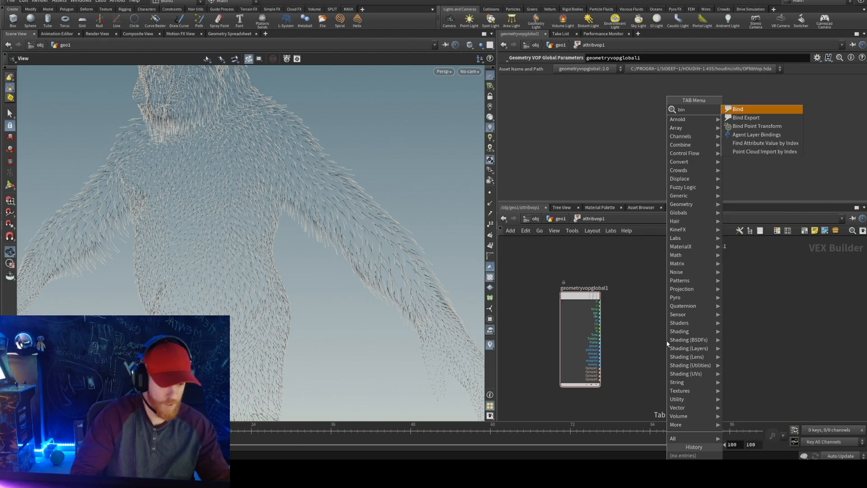
{"action": "left_click", "coordinate": [738, 109]}
{"action": "left_click", "coordinate": [655, 322]}
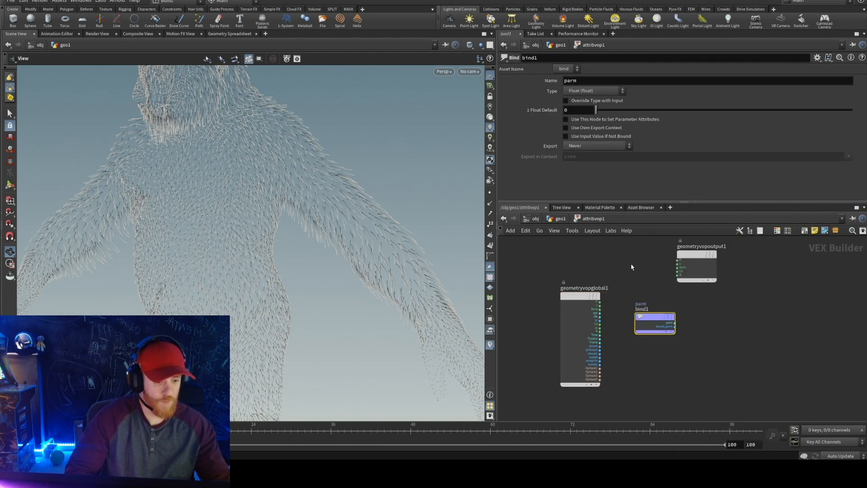
{"action": "double_click", "coordinate": [578, 81]}
{"action": "type", "text": "curveu"}
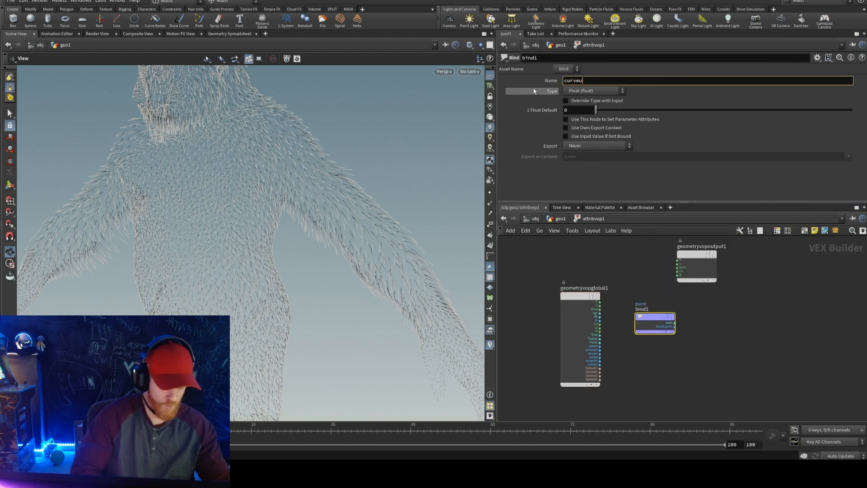
{"action": "key", "text": "Return"}
{"action": "middle_click_drag", "start_coordinate": [726, 316], "coordinate": [698, 332]}
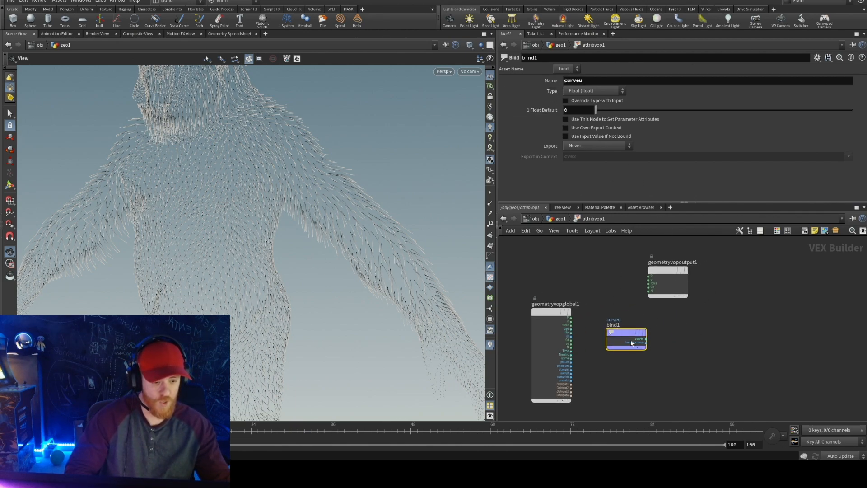
Step: Add a Ramp Parameter node, feed it the curveu output of the Bind node, and set its ramp type to Spline Ramp (float)
{"action": "scroll", "coordinate": [731, 289], "scroll_direction": "up", "scroll_amount": 3}
{"action": "left_click_drag", "start_coordinate": [642, 263], "coordinate": [778, 275]}
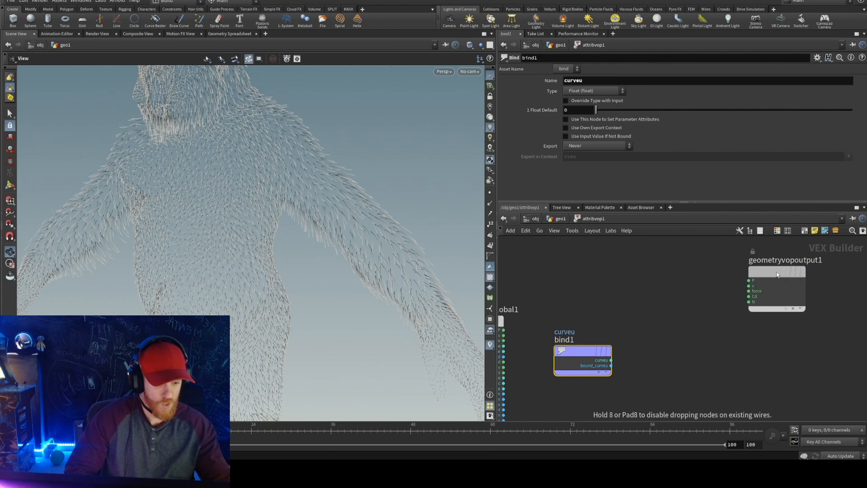
{"action": "middle_click_drag", "start_coordinate": [777, 275], "coordinate": [768, 226]}
{"action": "key", "text": "Tab"}
{"action": "type", "text": "ram"}
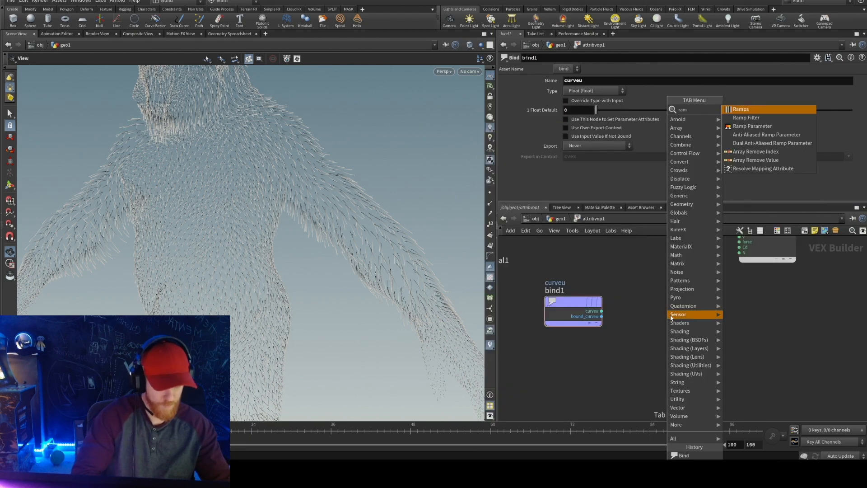
{"action": "left_click", "coordinate": [750, 130]}
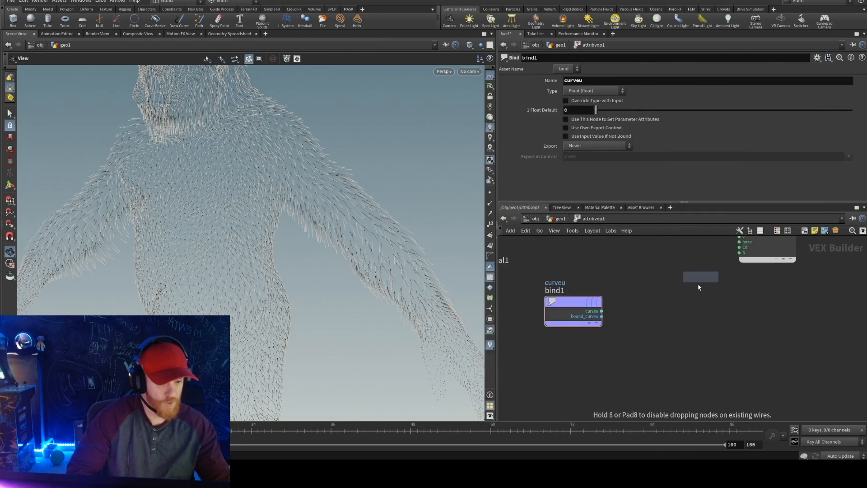
{"action": "left_click", "coordinate": [684, 319]}
{"action": "left_click_drag", "start_coordinate": [605, 312], "coordinate": [655, 330]}
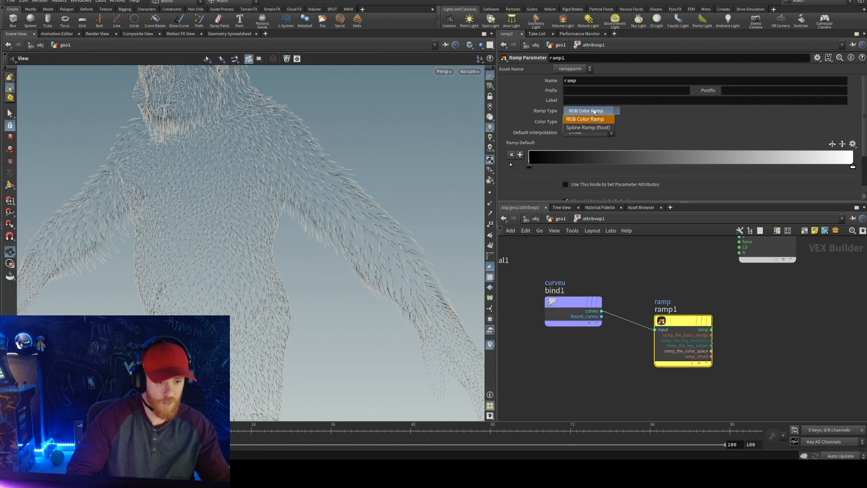
{"action": "left_click", "coordinate": [591, 128]}
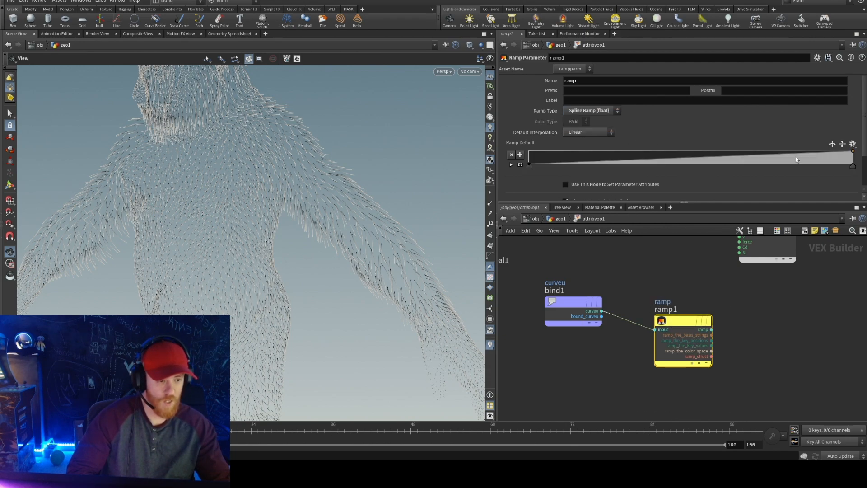
Step: Add a Bind Export node, wire the ramp output into its input, and name the exported attribute simtest
{"action": "scroll", "coordinate": [643, 297], "scroll_direction": "down", "scroll_amount": 3}
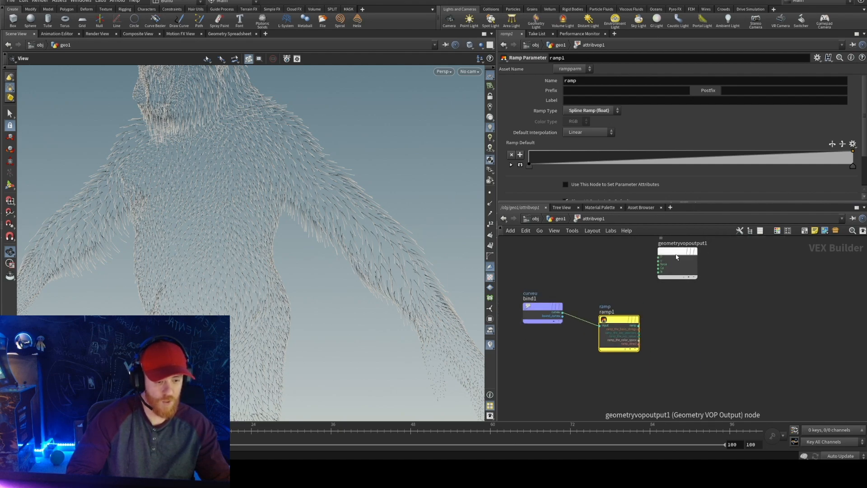
{"action": "left_click_drag", "start_coordinate": [682, 274], "coordinate": [699, 274]}
{"action": "key", "text": "Tab"}
{"action": "type", "text": "bin"}
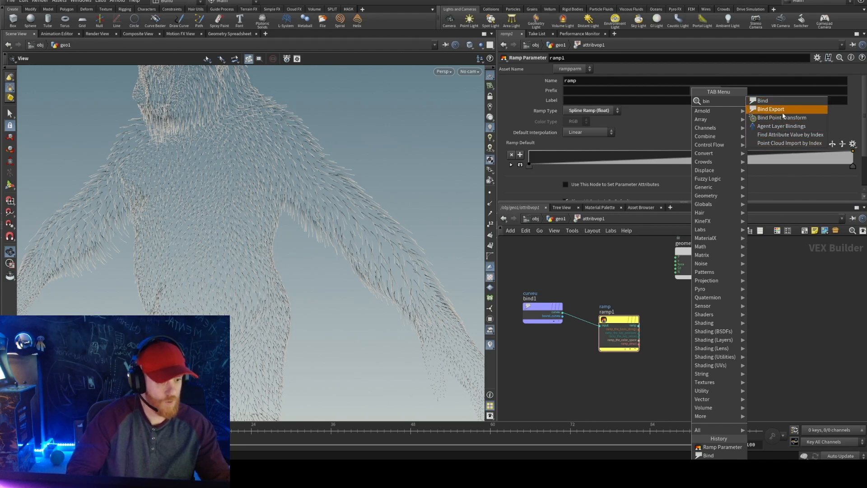
{"action": "left_click", "coordinate": [782, 109]}
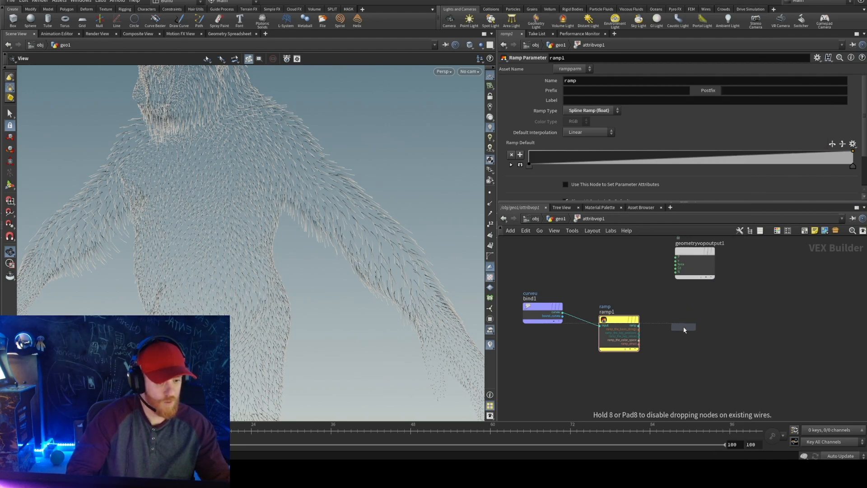
{"action": "left_click", "coordinate": [684, 329]}
{"action": "scroll", "coordinate": [639, 327], "scroll_direction": "up", "scroll_amount": 3}
{"action": "left_click_drag", "start_coordinate": [641, 326], "coordinate": [678, 339]}
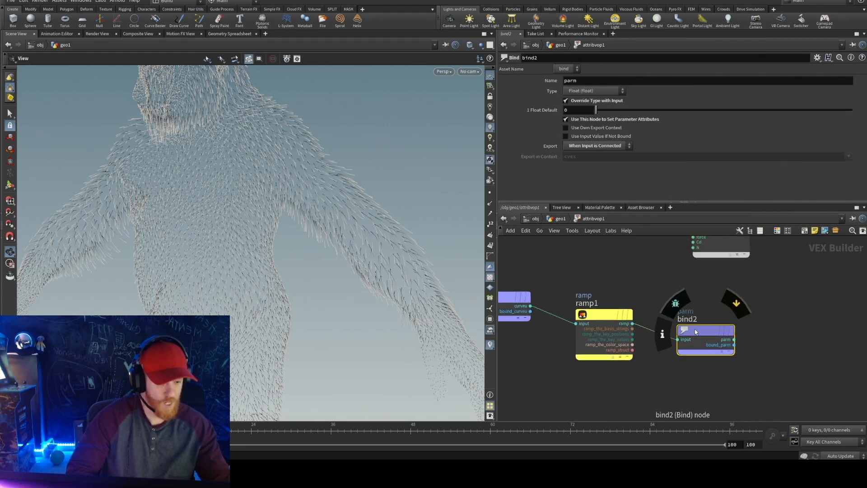
{"action": "left_click", "coordinate": [584, 84]}
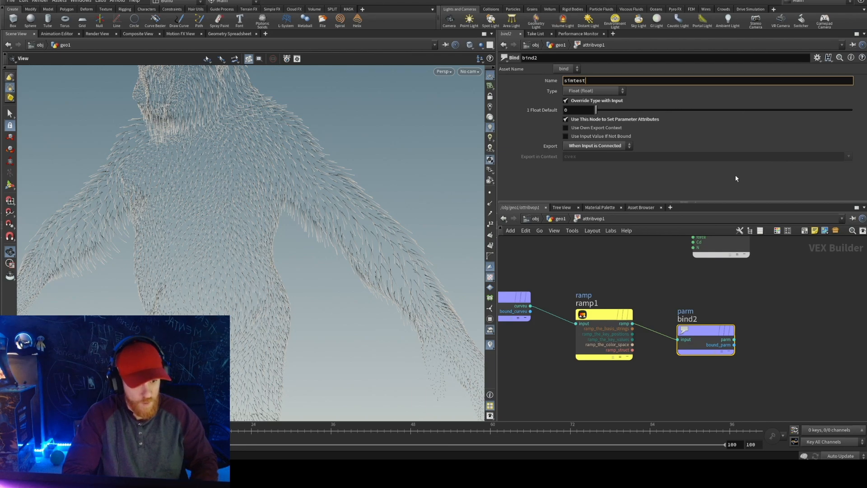
{"action": "key", "text": "Return"}
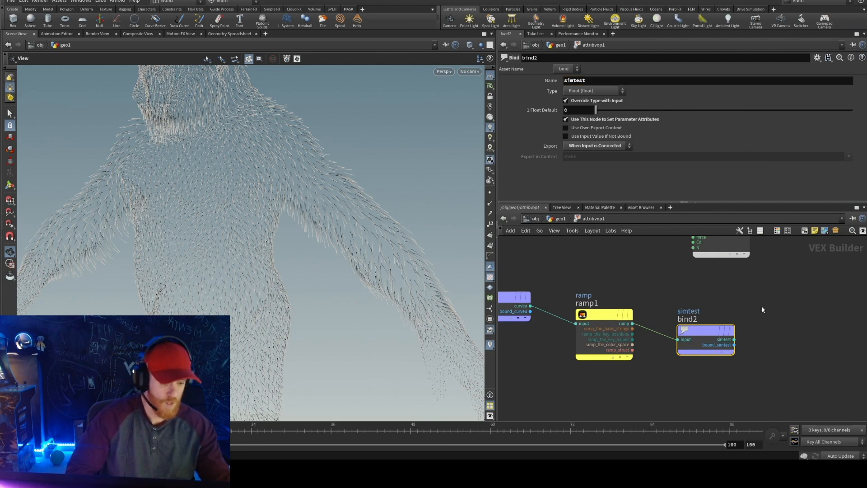
Step: Return to the geometry network and turn on the viewport visualization of the simtest attribute on the Attribute VOP node
{"action": "key", "text": "u"}
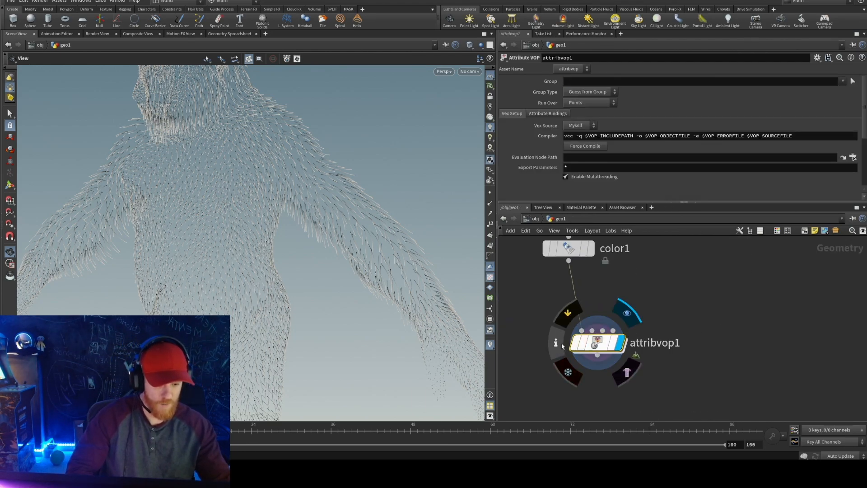
{"action": "left_click", "coordinate": [560, 344]}
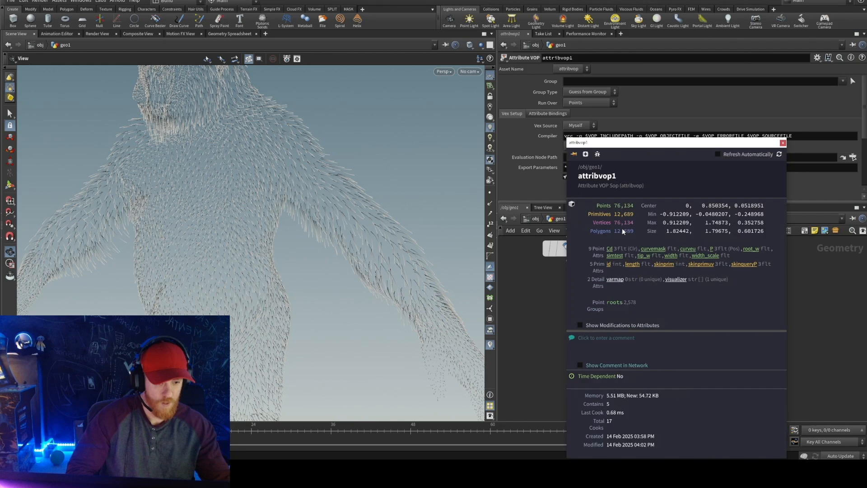
{"action": "left_click", "coordinate": [615, 256]}
{"action": "left_click", "coordinate": [783, 143]}
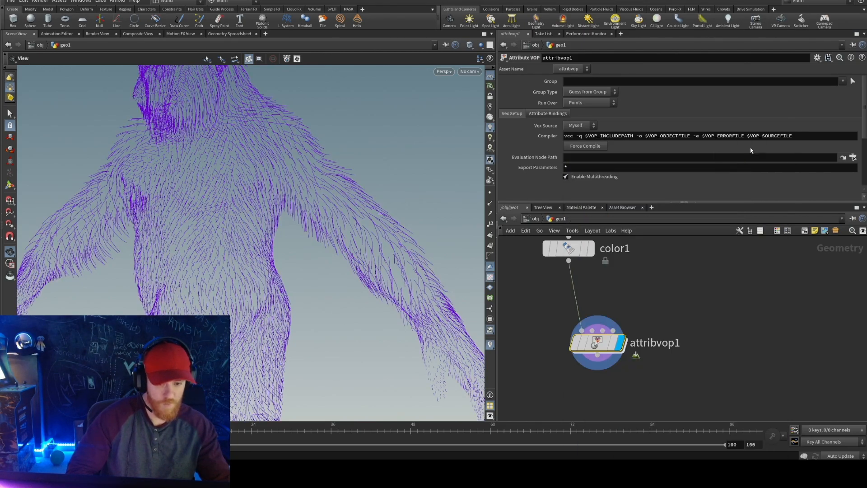
Step: Shape the Attribute VOP's ramp with point 1 at position about 0.255 and value 1, and point 2 at position about 0.504
{"action": "middle_click_drag", "start_coordinate": [312, 171], "coordinate": [242, 180]}
{"action": "scroll", "coordinate": [242, 181], "scroll_direction": "up", "scroll_amount": 3}
{"action": "scroll", "coordinate": [744, 155], "scroll_direction": "down", "scroll_amount": 2}
{"action": "scroll", "coordinate": [744, 156], "scroll_direction": "down", "scroll_amount": 1}
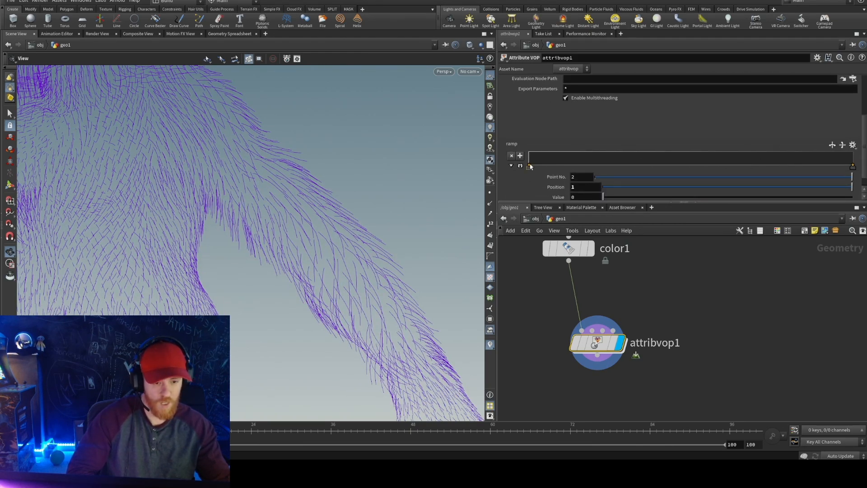
{"action": "left_click_drag", "start_coordinate": [531, 166], "coordinate": [530, 155]}
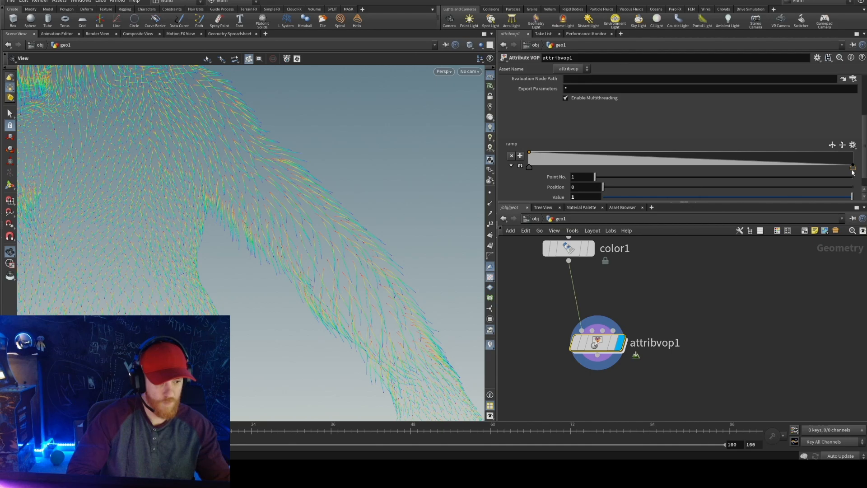
{"action": "left_click_drag", "start_coordinate": [853, 172], "coordinate": [703, 177]}
{"action": "scroll", "coordinate": [360, 188], "scroll_direction": "up", "scroll_amount": 10}
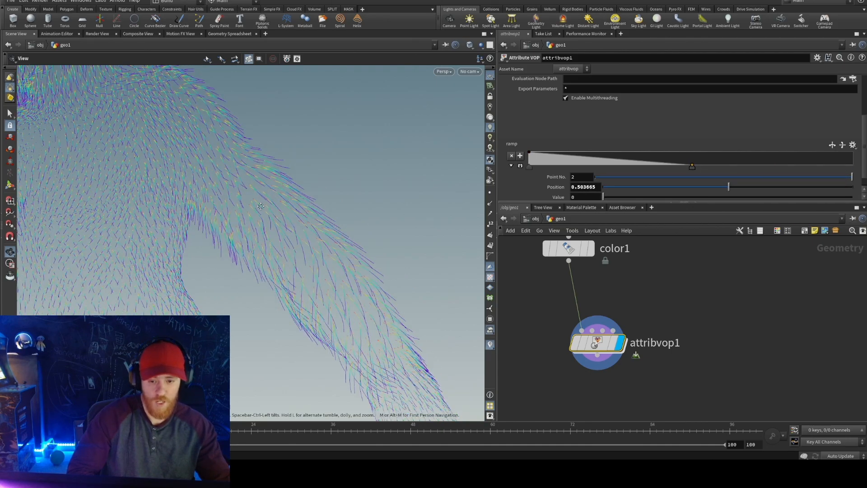
{"action": "scroll", "coordinate": [349, 250], "scroll_direction": "up", "scroll_amount": 2}
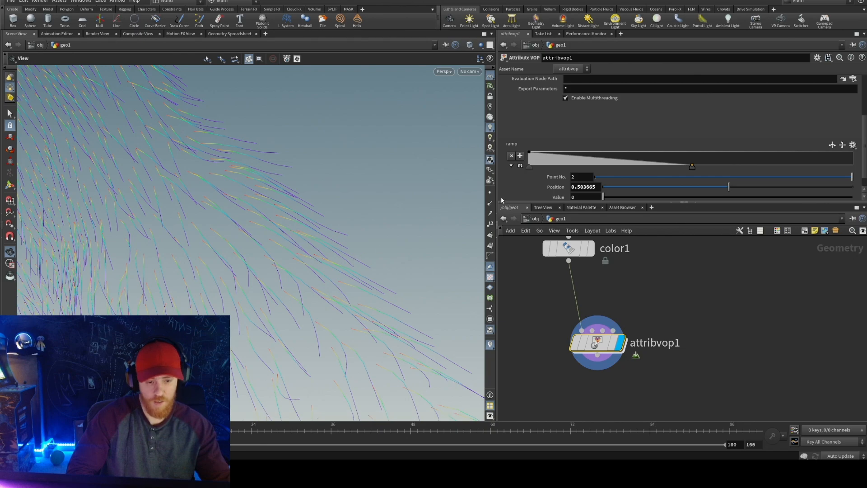
{"action": "left_click_drag", "start_coordinate": [529, 168], "coordinate": [611, 166]}
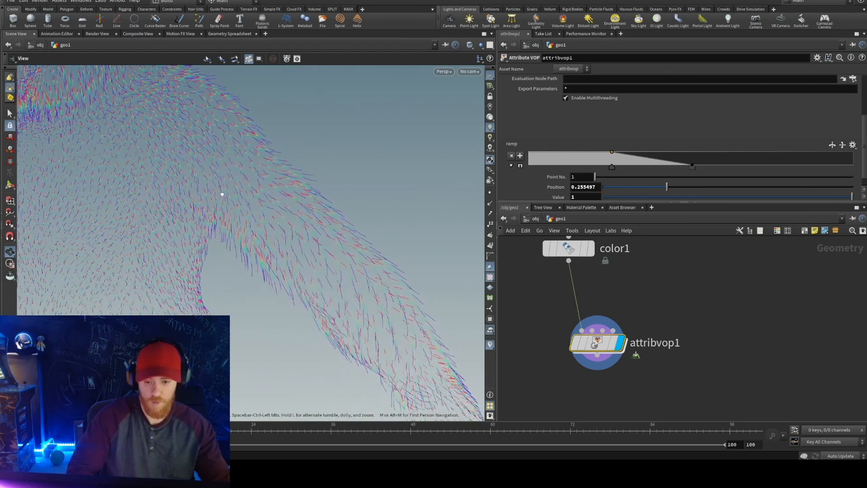
Step: Add a Vellum Configure Hair node below the Attribute VOP, fed by its output
{"action": "scroll", "coordinate": [682, 361], "scroll_direction": "down", "scroll_amount": 2}
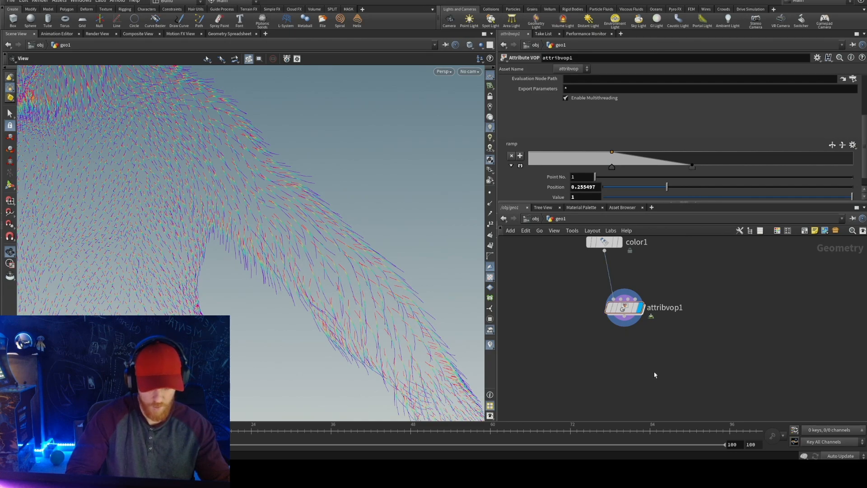
{"action": "key", "text": "Tab"}
{"action": "type", "text": "v"}
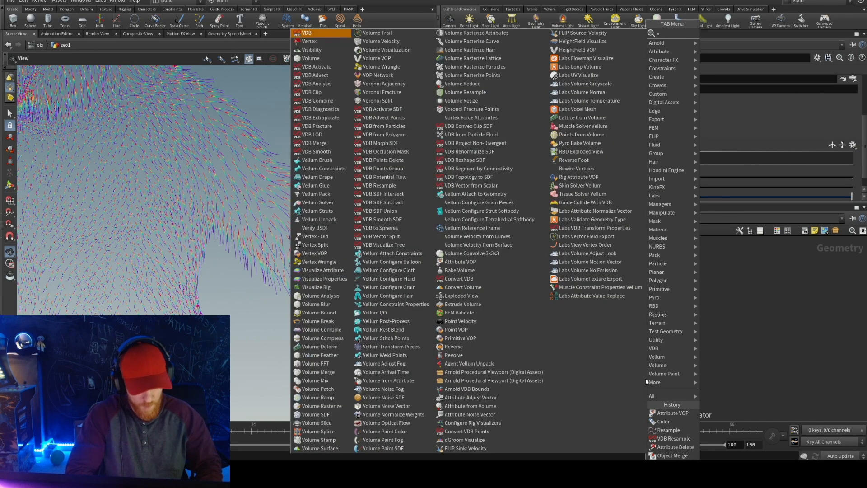
{"action": "type", "text": "el"}
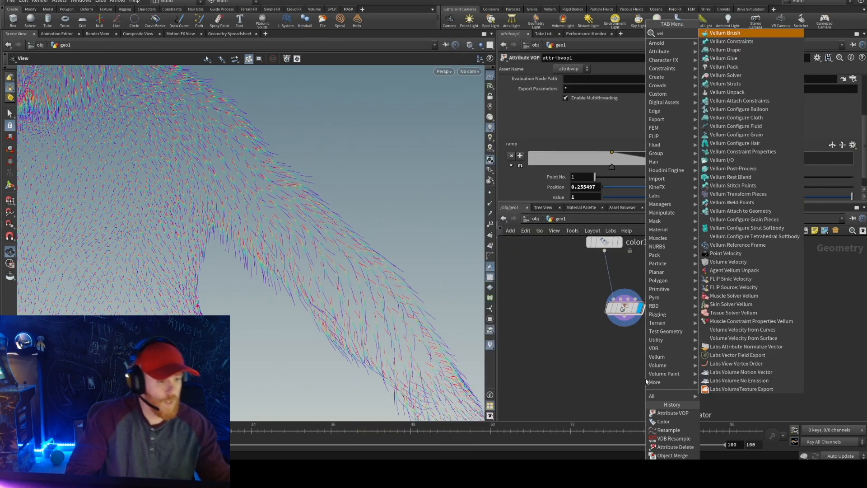
{"action": "left_click", "coordinate": [764, 149]}
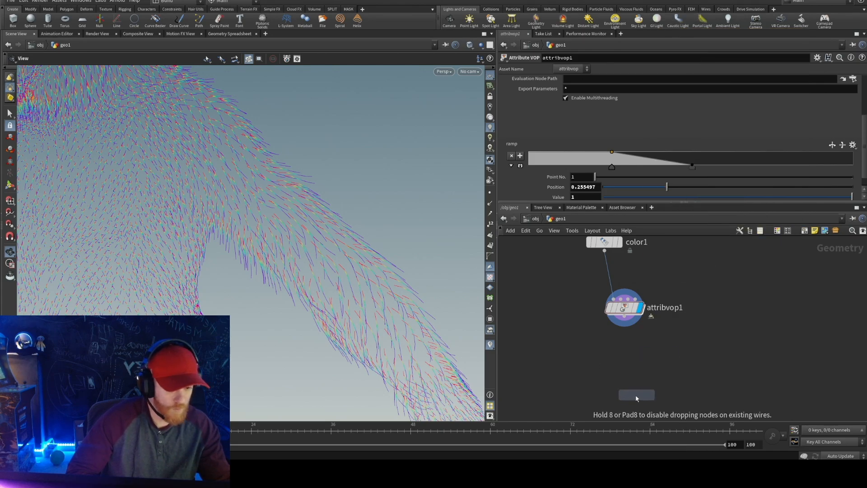
{"action": "left_click", "coordinate": [623, 398]}
{"action": "key", "text": "h"}
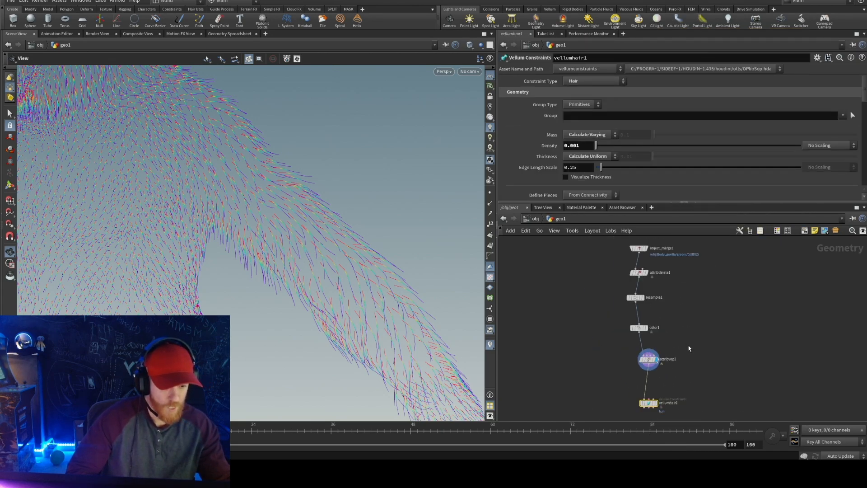
Step: Duplicate the Object Merge node that imports the guides and place the copy beside the original
{"action": "middle_click_drag", "start_coordinate": [683, 293], "coordinate": [652, 314]}
{"action": "left_click_drag", "start_coordinate": [612, 273], "coordinate": [698, 273], "text": "alt"}
{"action": "left_click", "coordinate": [848, 103]}
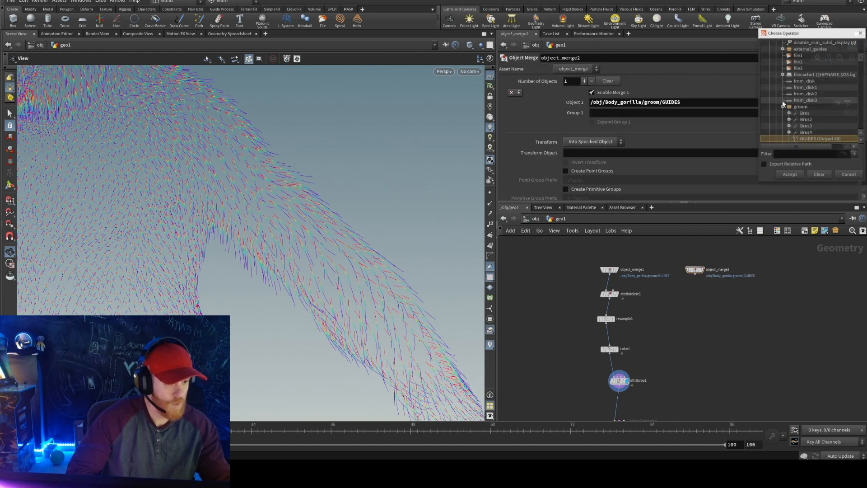
{"action": "type", "text": "BODY"}
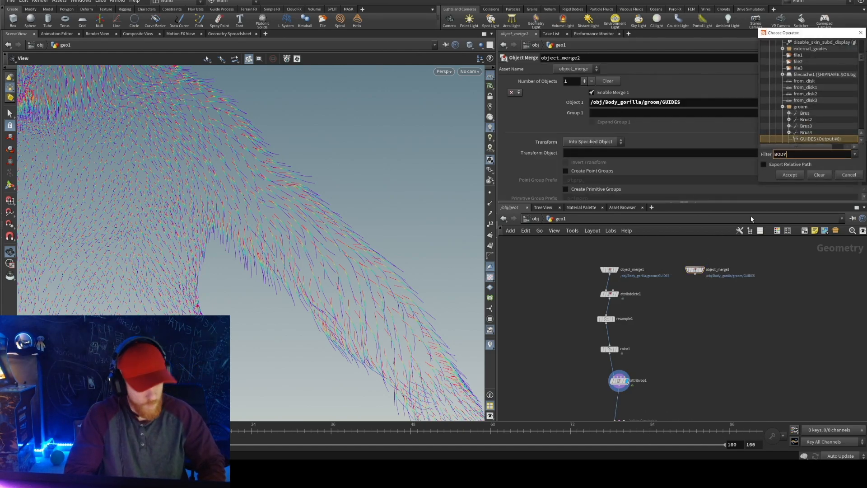
{"action": "key", "text": "Return"}
{"action": "scroll", "coordinate": [838, 90], "scroll_direction": "up", "scroll_amount": 10}
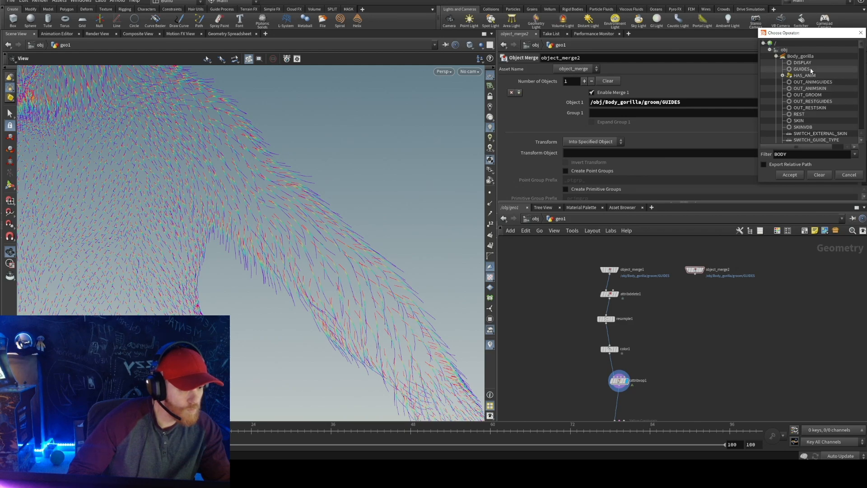
{"action": "scroll", "coordinate": [813, 110], "scroll_direction": "down", "scroll_amount": 3}
{"action": "left_click", "coordinate": [848, 175]}
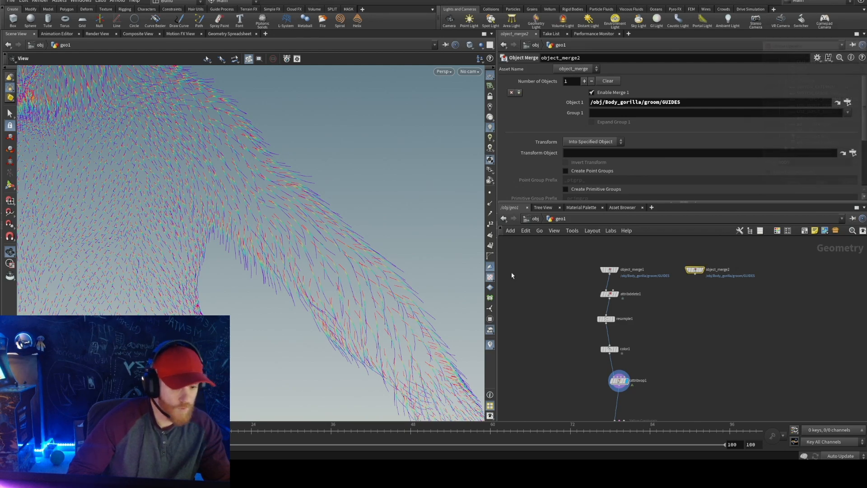
Step: Locate the OUT_GORILLA null in the GORILLA_BODY network as the body source, and return to the geo1 network
{"action": "left_click", "coordinate": [534, 219]}
{"action": "scroll", "coordinate": [676, 309], "scroll_direction": "down", "scroll_amount": 3}
{"action": "middle_click_drag", "start_coordinate": [587, 313], "coordinate": [760, 289]}
{"action": "middle_click_drag", "start_coordinate": [598, 279], "coordinate": [732, 290]}
{"action": "double_click", "coordinate": [692, 290]}
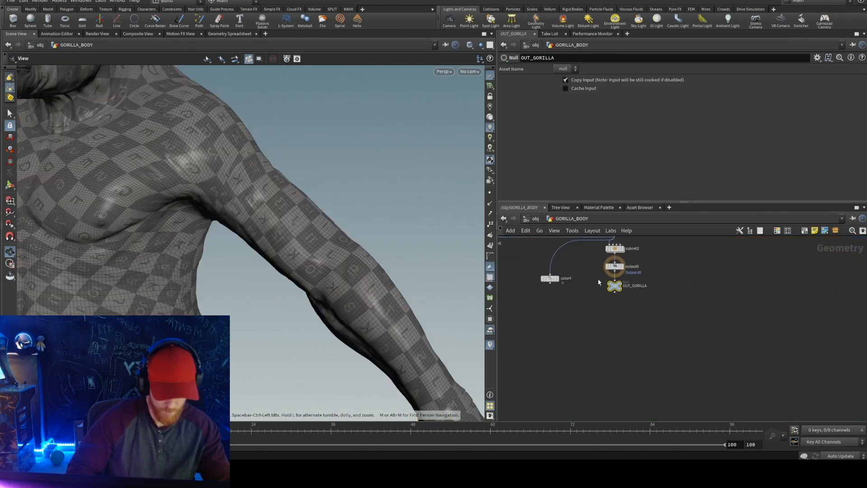
{"action": "key", "text": "u"}
{"action": "middle_click_drag", "start_coordinate": [791, 293], "coordinate": [516, 290]}
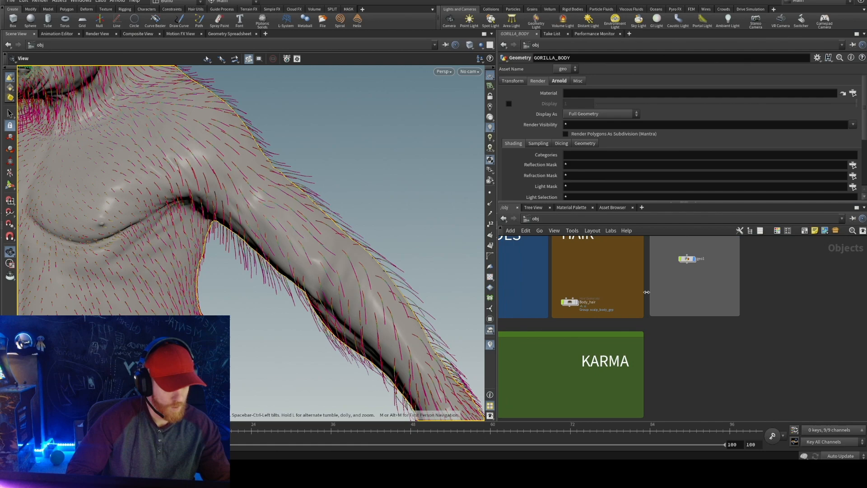
{"action": "double_click", "coordinate": [689, 260]}
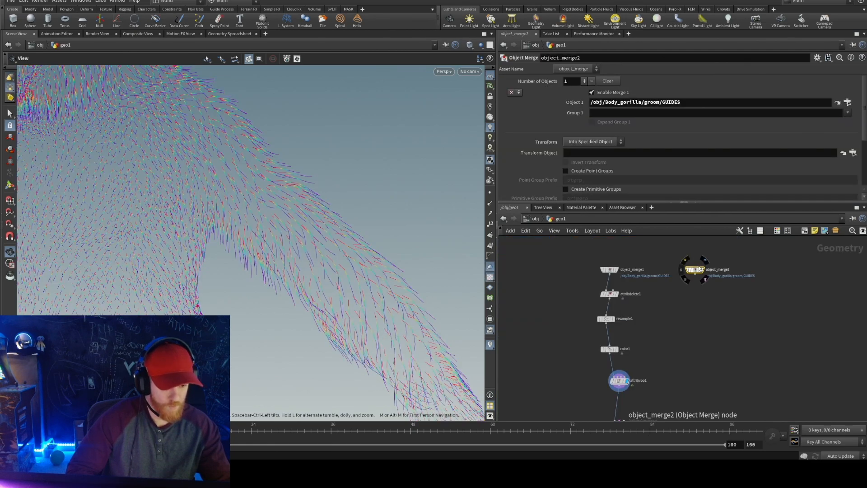
Step: Display the duplicated Object Merge node and set its Object 1 path to /obj/GORILLA_BODY/OUT_GORILLA
{"action": "left_click", "coordinate": [703, 271]}
{"action": "triple_click", "coordinate": [683, 102]}
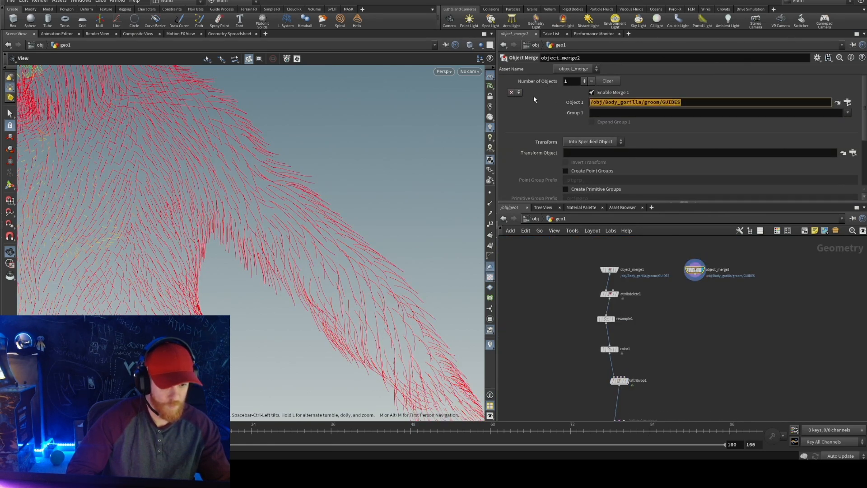
{"action": "type", "text": "/obj/GORILLA_BODY/OUT_GORILLA"}
{"action": "key", "text": "Return"}
Step: Connect the gorilla body Object Merge to the third input of the Vellum Configure Hair node
{"action": "middle_click_drag", "start_coordinate": [691, 308], "coordinate": [677, 283]}
{"action": "left_click", "coordinate": [679, 249]}
{"action": "middle_click_drag", "start_coordinate": [668, 402], "coordinate": [691, 324]}
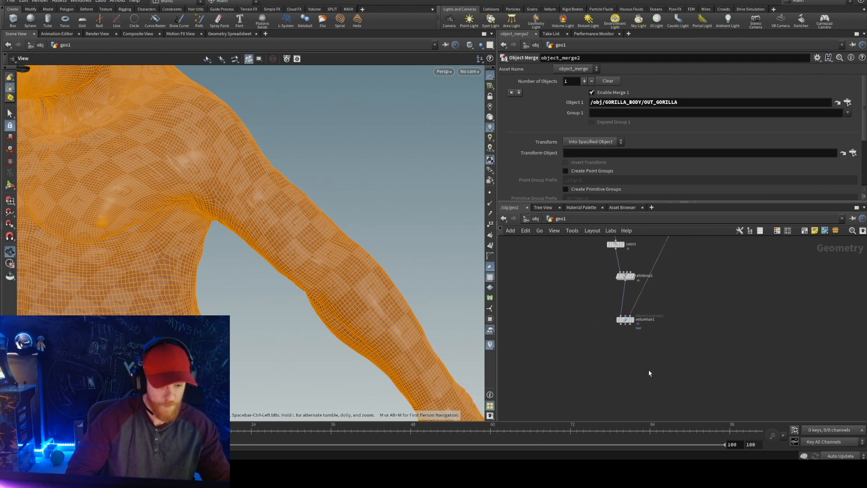
Step: Add a Vellum Solver below the Vellum Configure Hair node, fed by its outputs, and display the solver
{"action": "key", "text": "Tab"}
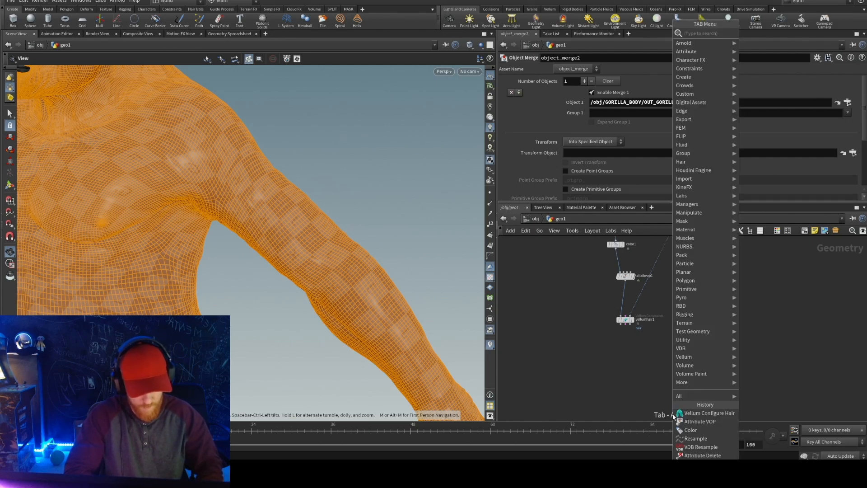
{"action": "type", "text": "vell"}
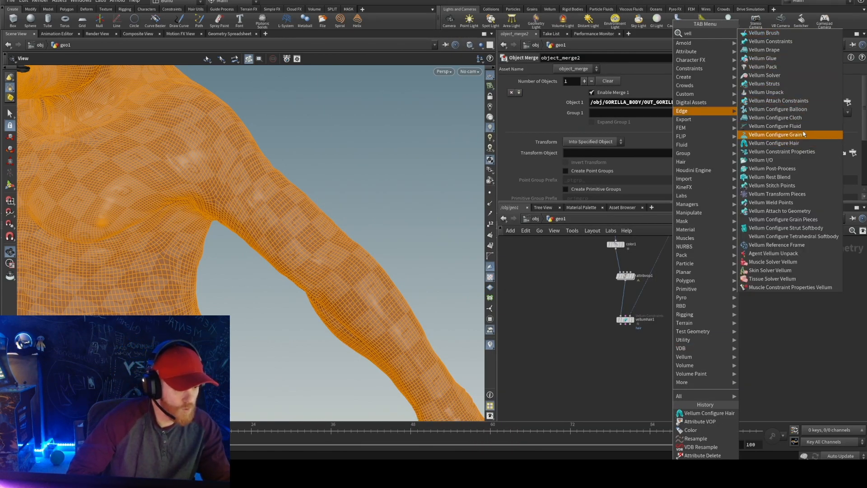
{"action": "left_click", "coordinate": [768, 75]}
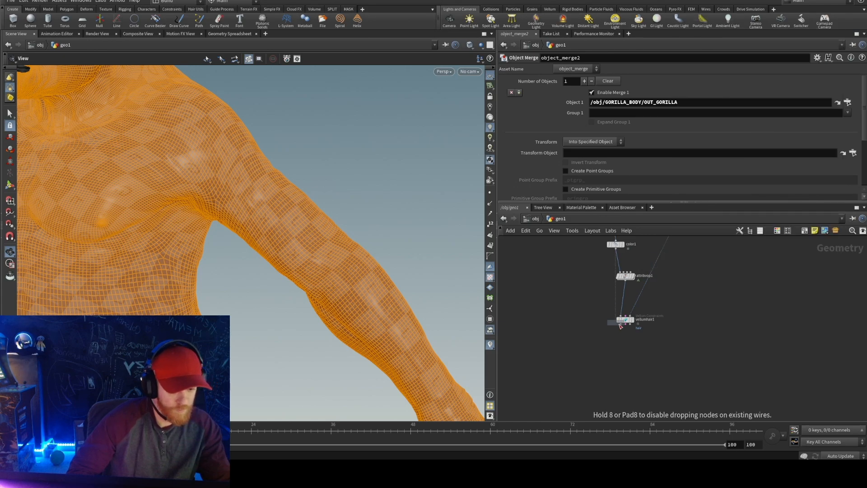
{"action": "left_click", "coordinate": [624, 350]}
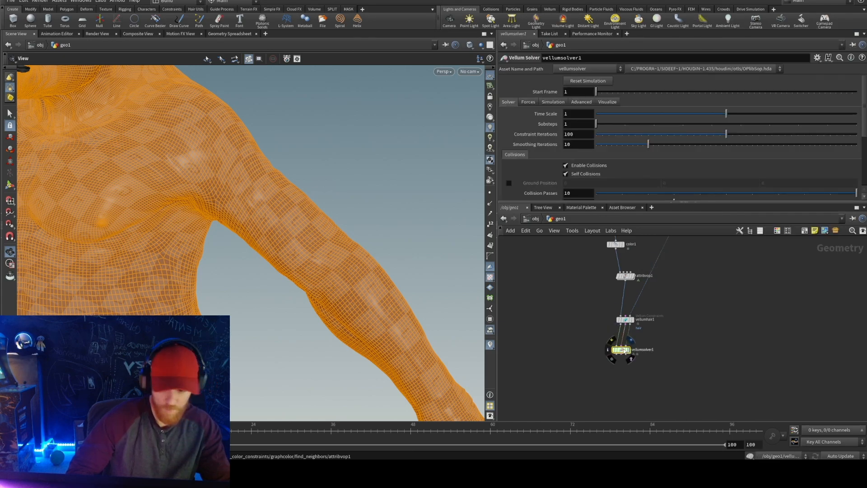
{"action": "left_click", "coordinate": [617, 349]}
{"action": "left_click_drag", "start_coordinate": [346, 244], "coordinate": [346, 222]}
Step: Add a Null node below the Vellum Solver and connect it to the solver's first output
{"action": "middle_click_drag", "start_coordinate": [582, 388], "coordinate": [583, 363]}
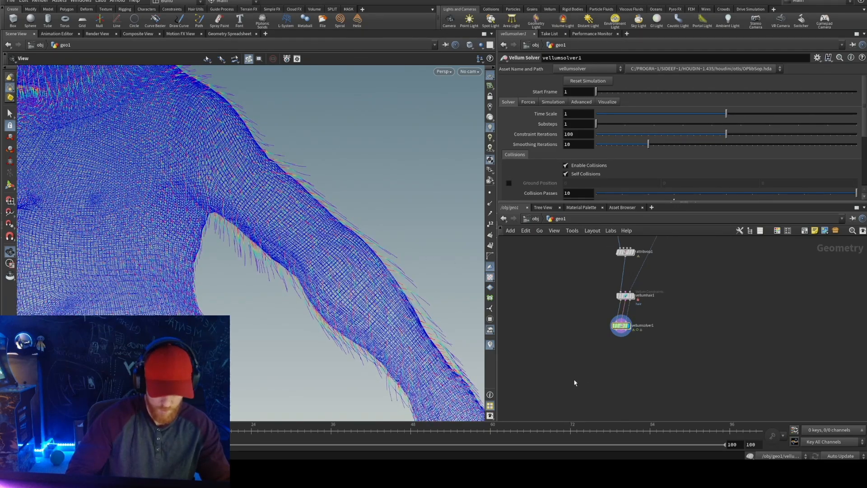
{"action": "key", "text": "Tab"}
{"action": "type", "text": "nu"}
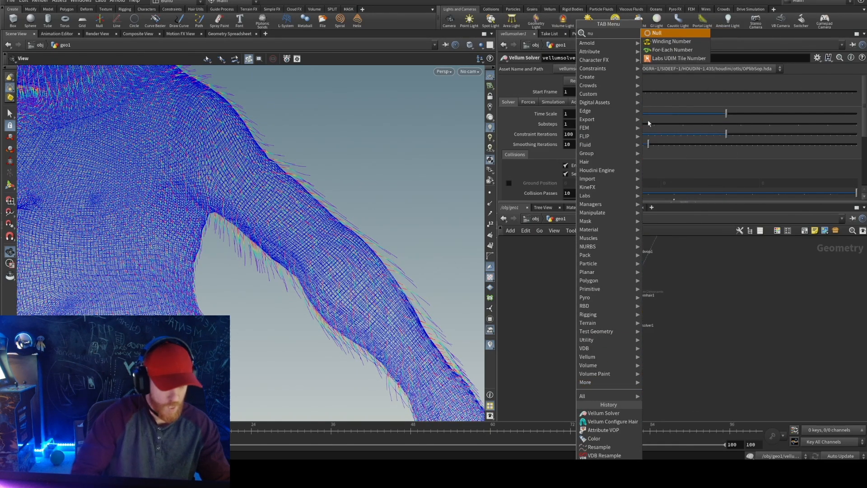
{"action": "key", "text": "Return"}
{"action": "left_click", "coordinate": [618, 370]}
{"action": "scroll", "coordinate": [619, 363], "scroll_direction": "up", "scroll_amount": 3}
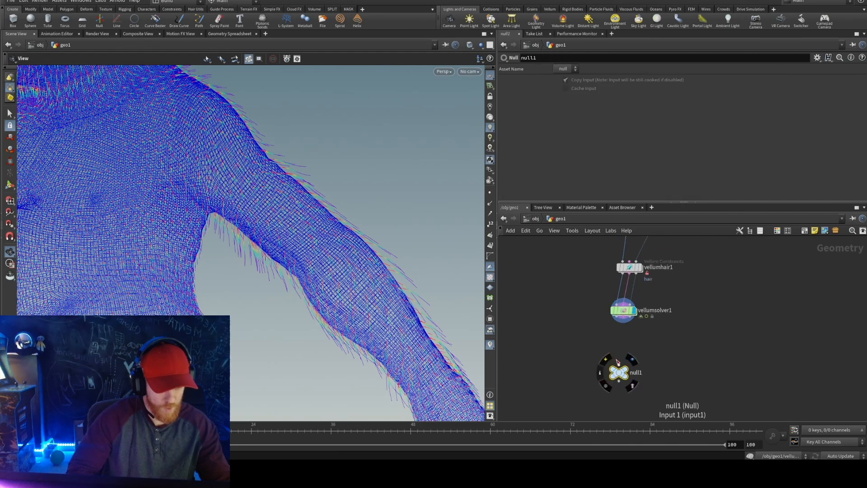
{"action": "left_click_drag", "start_coordinate": [619, 364], "coordinate": [616, 318]}
Step: Add a Merge node beside the null and feed the null's output into it
{"action": "middle_click_drag", "start_coordinate": [673, 360], "coordinate": [663, 335]}
{"action": "key", "text": "Tab"}
{"action": "type", "text": "mer"}
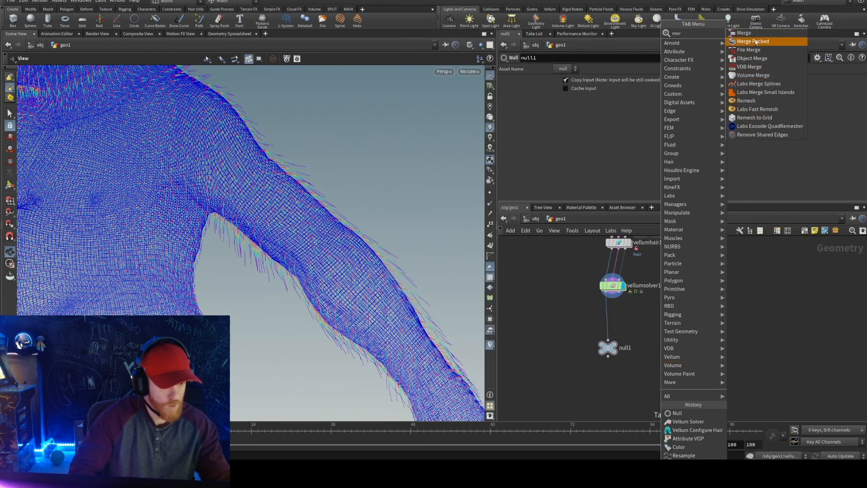
{"action": "left_click", "coordinate": [764, 33]}
{"action": "left_click", "coordinate": [722, 369]}
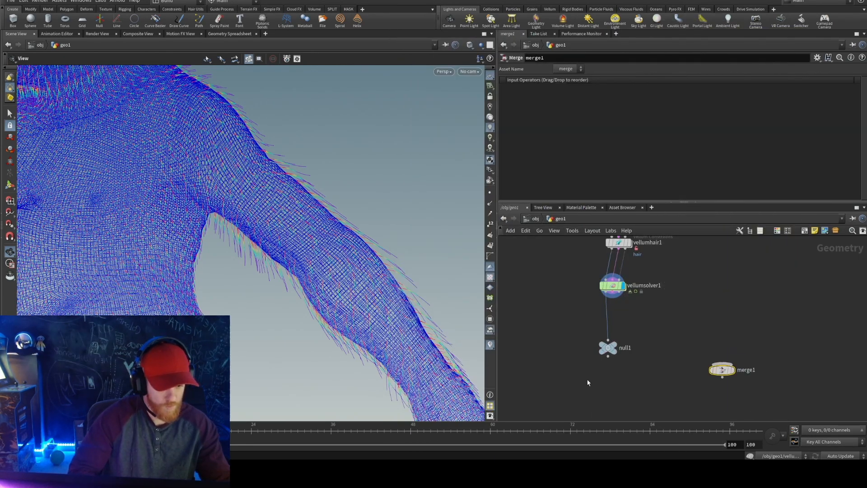
{"action": "left_click_drag", "start_coordinate": [608, 357], "coordinate": [712, 365]}
Step: Connect the gorilla body Object Merge to the Merge node as a second input and display the merged result
{"action": "middle_click_drag", "start_coordinate": [774, 292], "coordinate": [699, 356]}
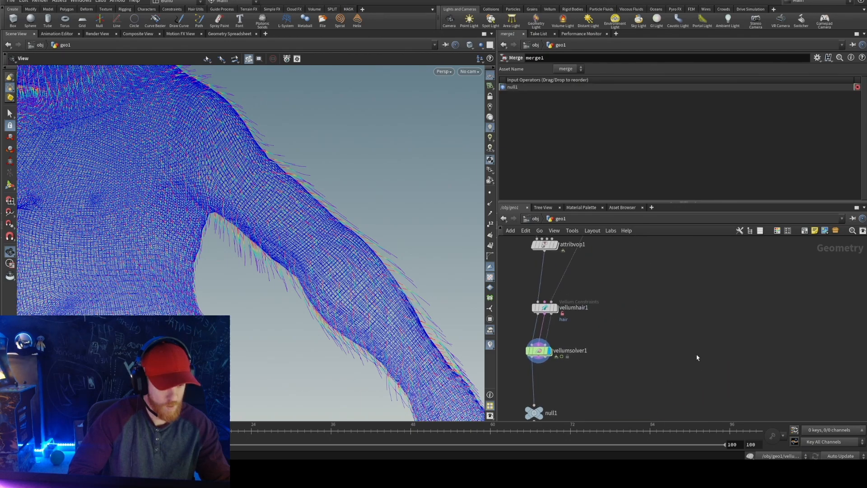
{"action": "scroll", "coordinate": [701, 330], "scroll_direction": "down", "scroll_amount": 5}
{"action": "middle_click_drag", "start_coordinate": [707, 288], "coordinate": [707, 328]}
{"action": "scroll", "coordinate": [706, 326], "scroll_direction": "up", "scroll_amount": 2}
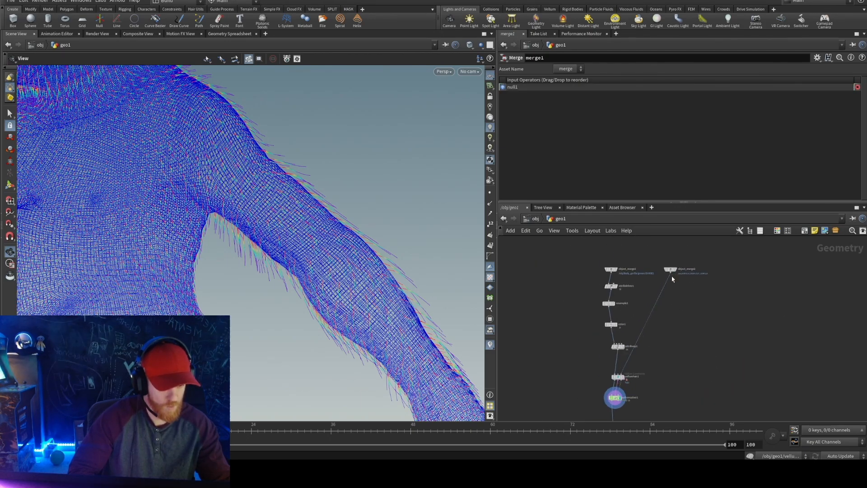
{"action": "left_click", "coordinate": [671, 273]}
{"action": "middle_click_drag", "start_coordinate": [681, 360], "coordinate": [660, 270]}
{"action": "left_click", "coordinate": [648, 345]}
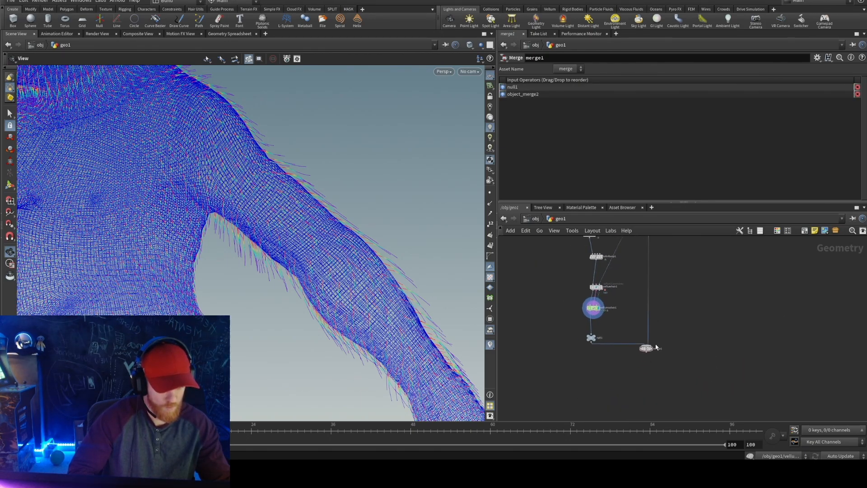
{"action": "left_click", "coordinate": [654, 350]}
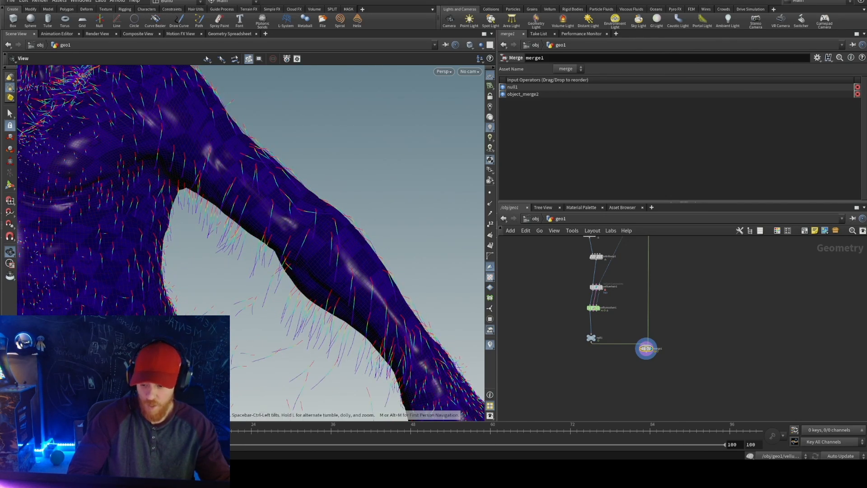
Step: Insert a Group Expression node between the Attribute Delete and Resample nodes
{"action": "middle_click_drag", "start_coordinate": [562, 294], "coordinate": [550, 429]}
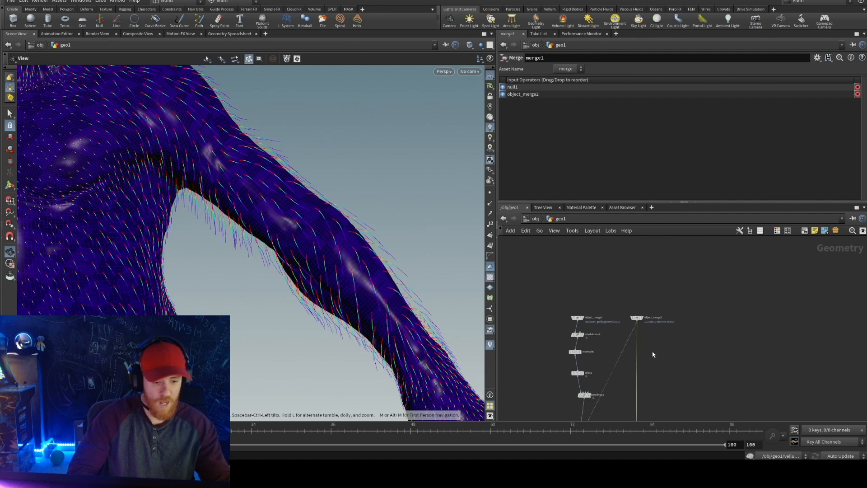
{"action": "scroll", "coordinate": [652, 351], "scroll_direction": "up", "scroll_amount": 3}
{"action": "middle_click_drag", "start_coordinate": [597, 327], "coordinate": [688, 257]}
{"action": "left_click_drag", "start_coordinate": [342, 287], "coordinate": [320, 287]}
{"action": "scroll", "coordinate": [420, 277], "scroll_direction": "up", "scroll_amount": 5}
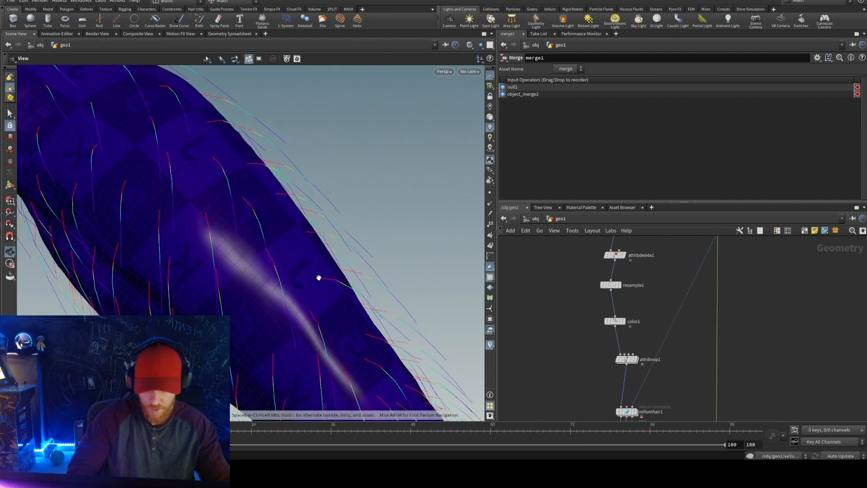
{"action": "middle_click_drag", "start_coordinate": [554, 290], "coordinate": [551, 354]}
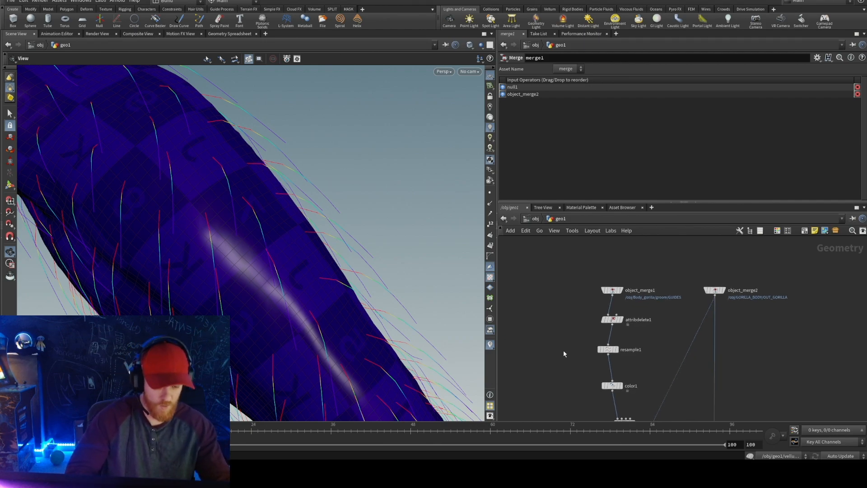
{"action": "middle_click_drag", "start_coordinate": [546, 366], "coordinate": [552, 336]}
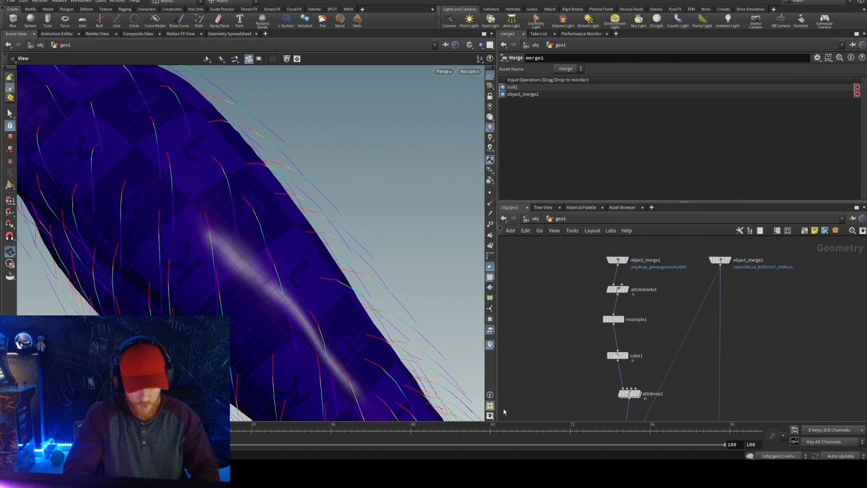
{"action": "key", "text": "Tab"}
{"action": "type", "text": "expre"}
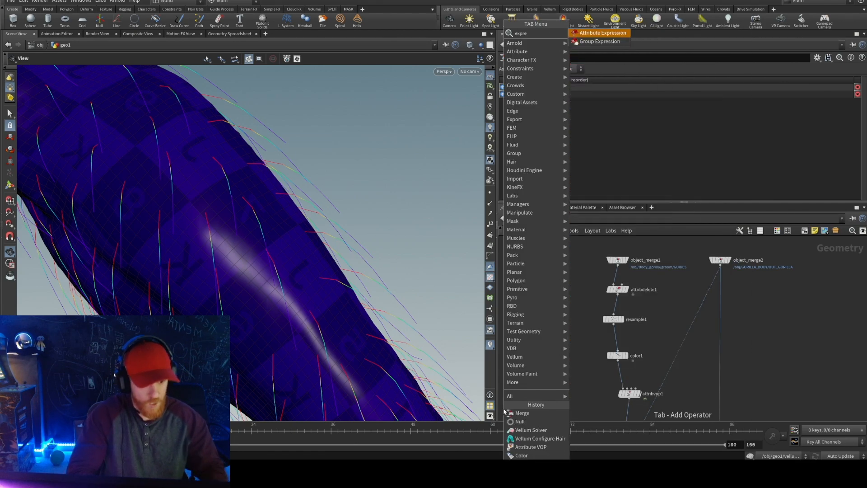
{"action": "key", "text": "Return"}
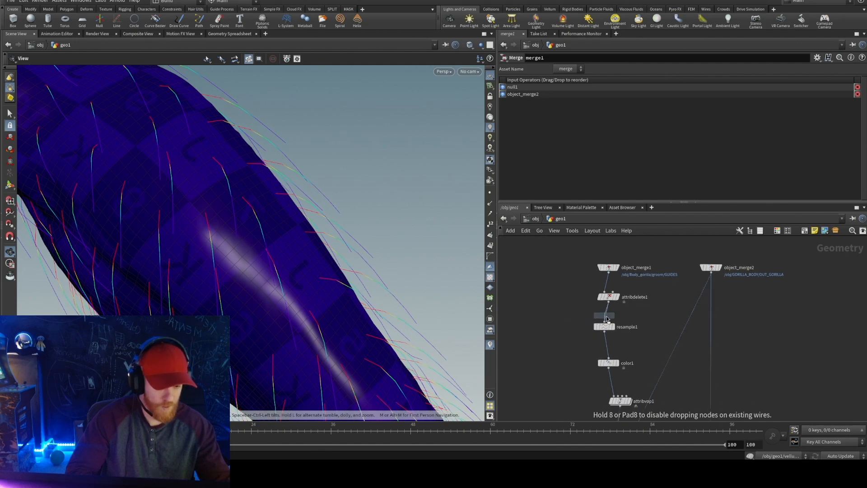
{"action": "left_click", "coordinate": [607, 318]}
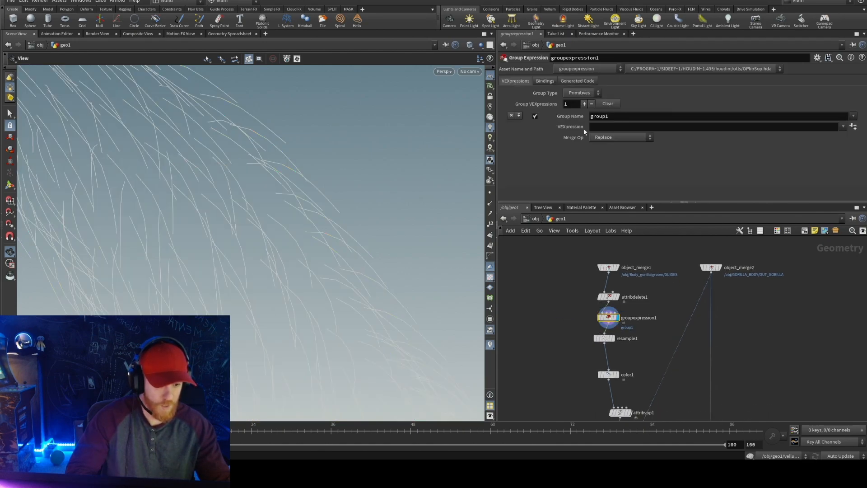
Step: Configure the Group Expression as a Points group named root, using the First Point of Primitive preset expression
{"action": "left_click", "coordinate": [580, 93]}
{"action": "left_click", "coordinate": [577, 101]}
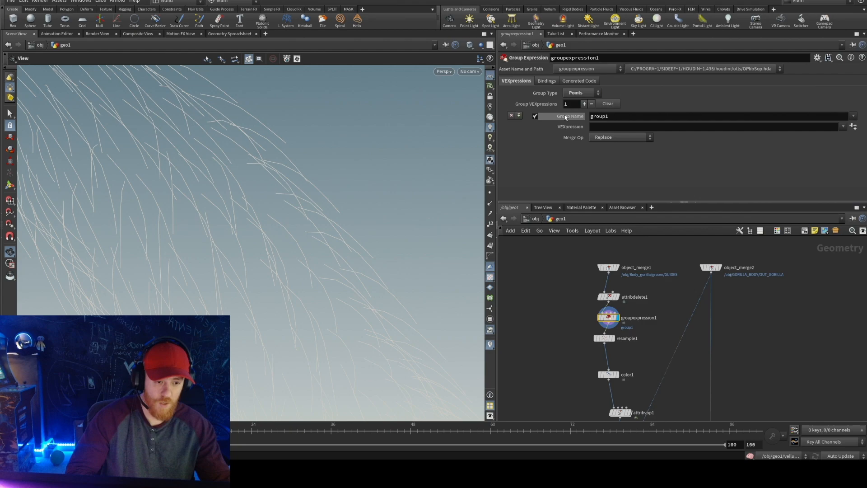
{"action": "left_click", "coordinate": [843, 126]}
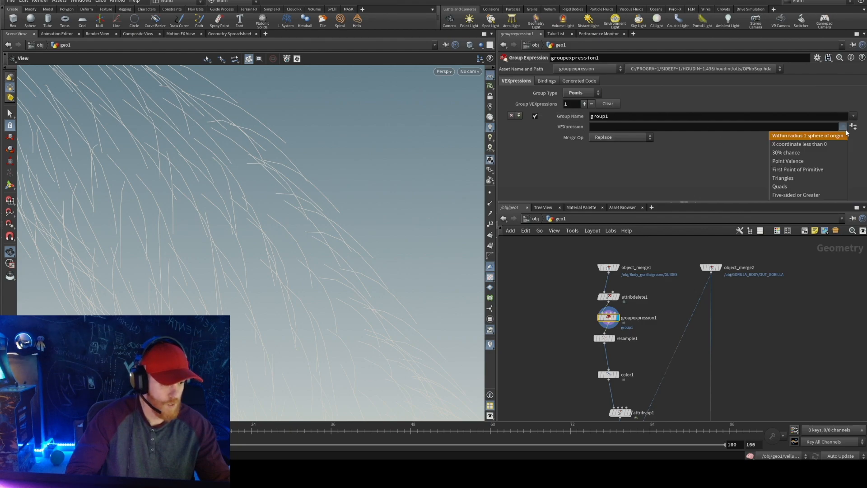
{"action": "left_click", "coordinate": [795, 170]}
{"action": "scroll", "coordinate": [296, 192], "scroll_direction": "up", "scroll_amount": 5}
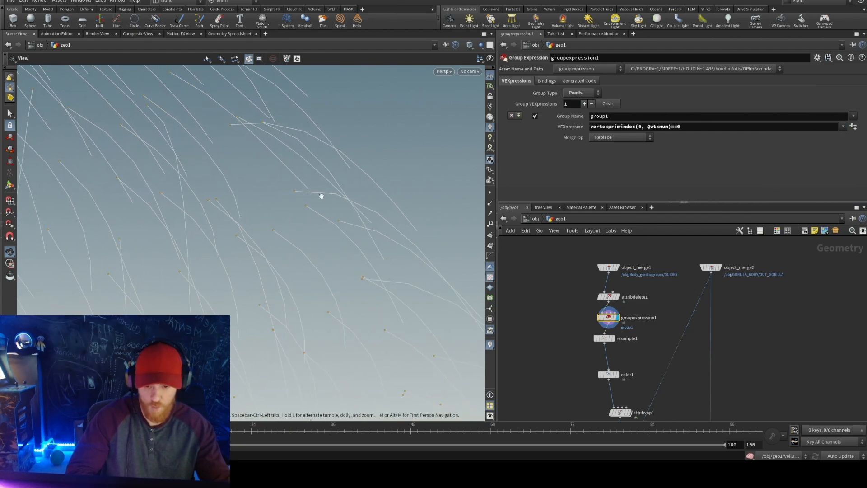
{"action": "double_click", "coordinate": [617, 118]}
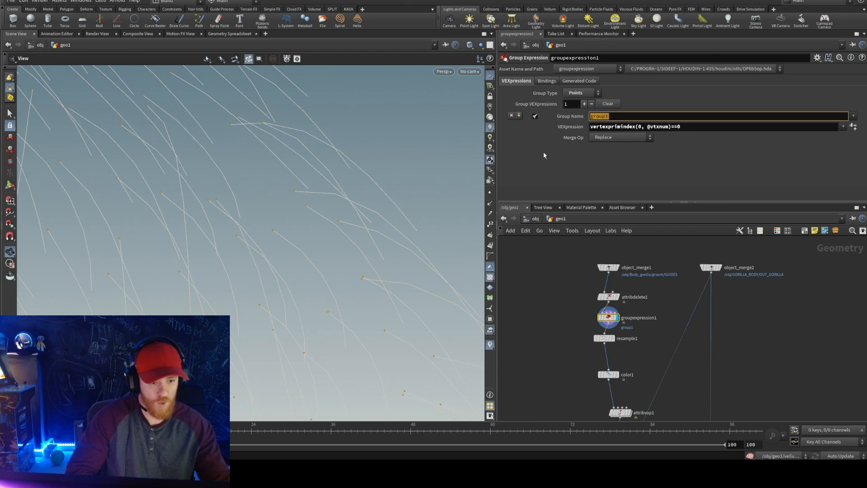
{"action": "type", "text": "root"}
{"action": "key", "text": "Return"}
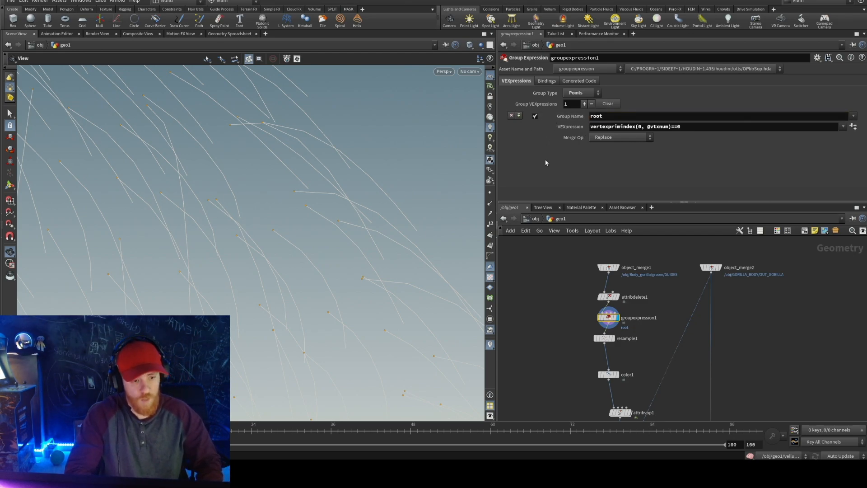
Step: Display the Vellum hair constraints and pin the root group to animation with the Soft pin type
{"action": "middle_click_drag", "start_coordinate": [618, 239], "coordinate": [610, 184]}
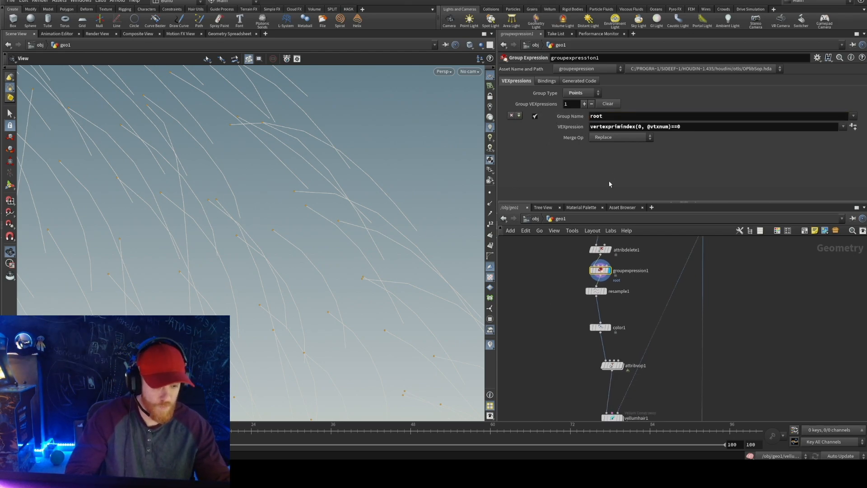
{"action": "middle_click_drag", "start_coordinate": [700, 409], "coordinate": [680, 265]}
{"action": "middle_click_drag", "start_coordinate": [613, 388], "coordinate": [626, 345]}
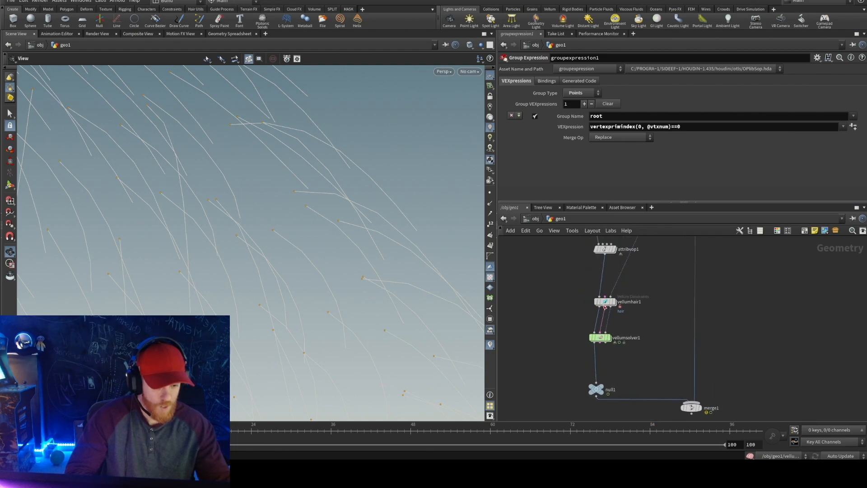
{"action": "left_click", "coordinate": [614, 302]}
{"action": "left_click", "coordinate": [605, 302]}
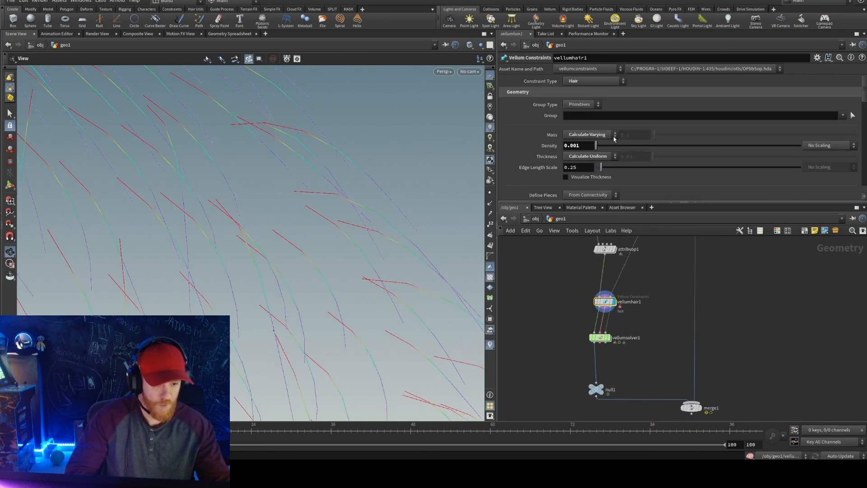
{"action": "scroll", "coordinate": [614, 139], "scroll_direction": "down", "scroll_amount": 10}
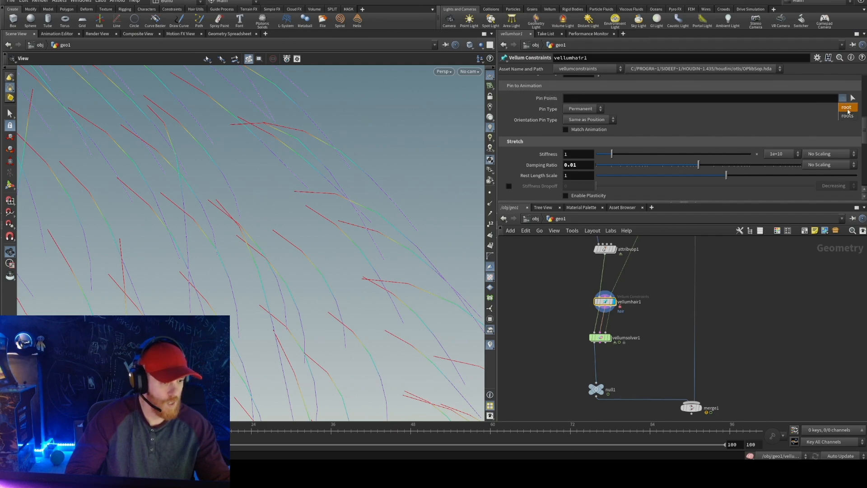
{"action": "left_click", "coordinate": [576, 111]}
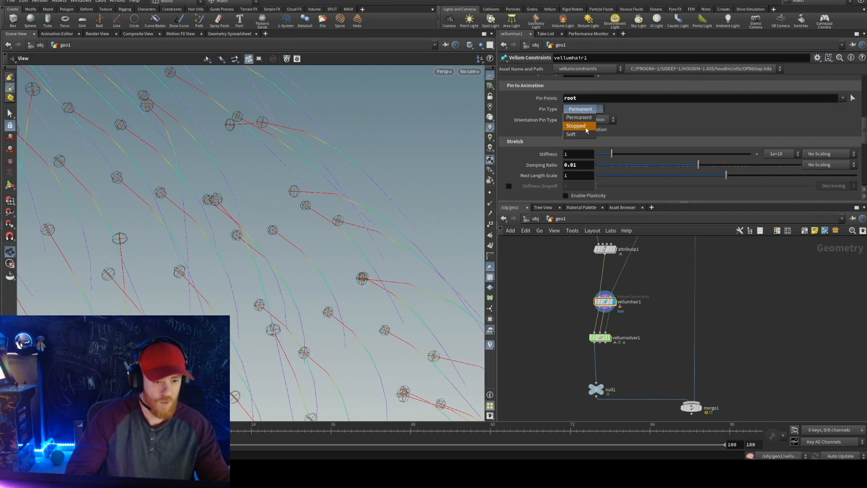
{"action": "left_click", "coordinate": [584, 137]}
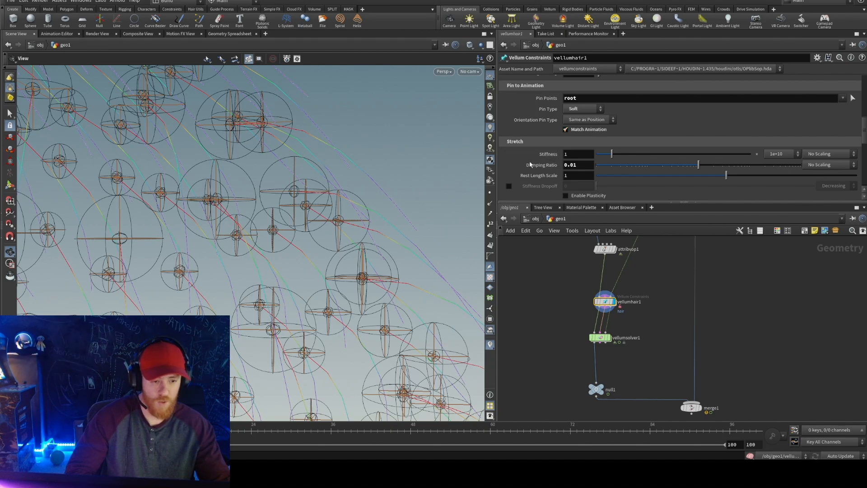
{"action": "scroll", "coordinate": [310, 185], "scroll_direction": "down", "scroll_amount": 4}
Step: Display the Merge node's combined hair and gorilla body result and inspect the arm
{"action": "middle_click_drag", "start_coordinate": [652, 375], "coordinate": [639, 323]}
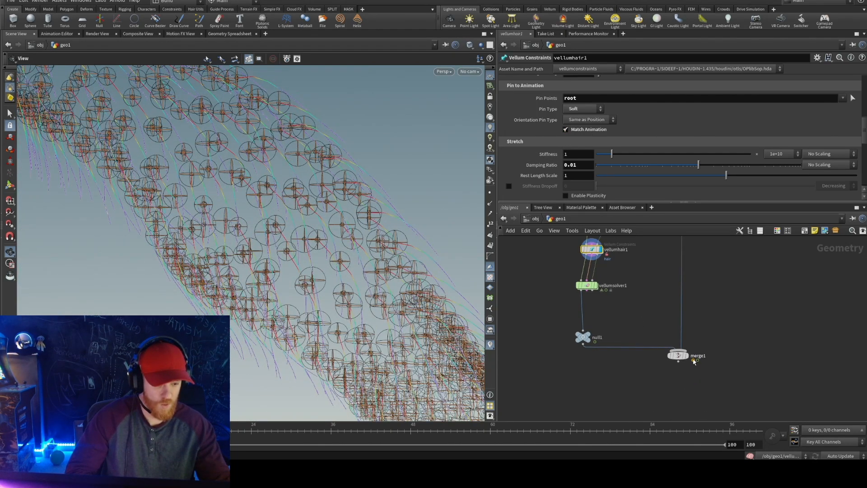
{"action": "left_click", "coordinate": [686, 355]}
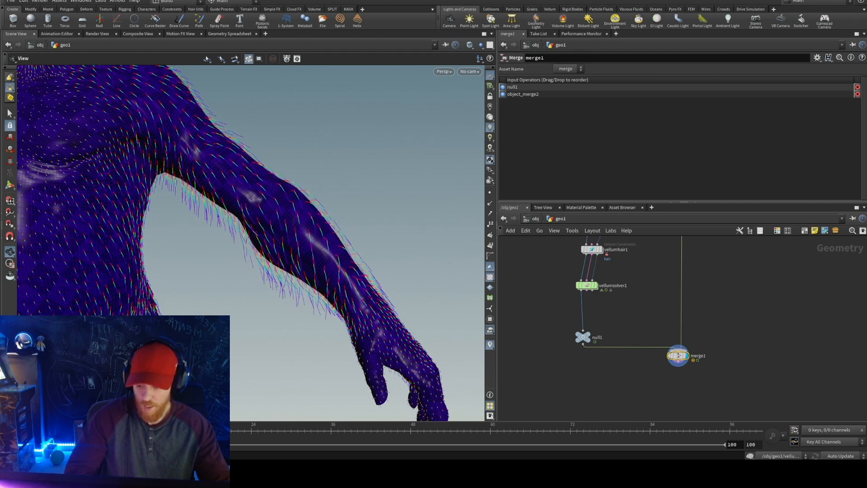
{"action": "scroll", "coordinate": [272, 236], "scroll_direction": "up", "scroll_amount": 3}
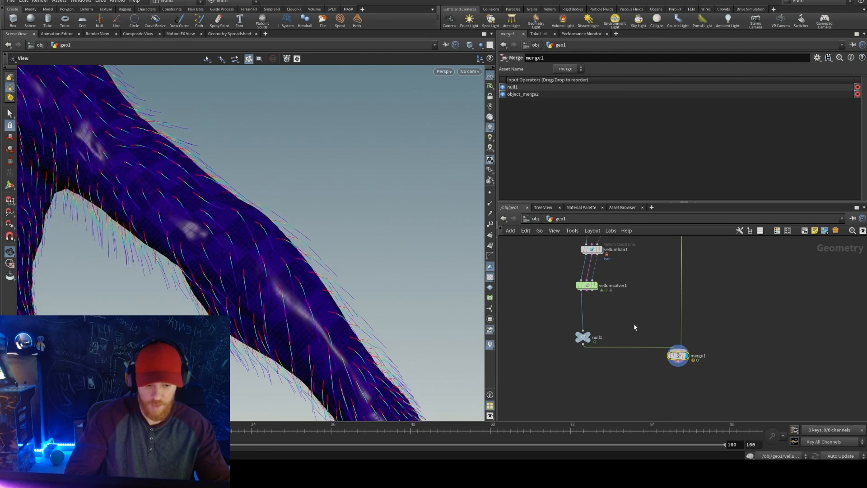
Step: Set the stiffness multiplier to 0.1 for both Stretch and Bend on the Vellum hair constraints
{"action": "middle_click_drag", "start_coordinate": [650, 296], "coordinate": [647, 353]}
{"action": "left_click", "coordinate": [589, 307]}
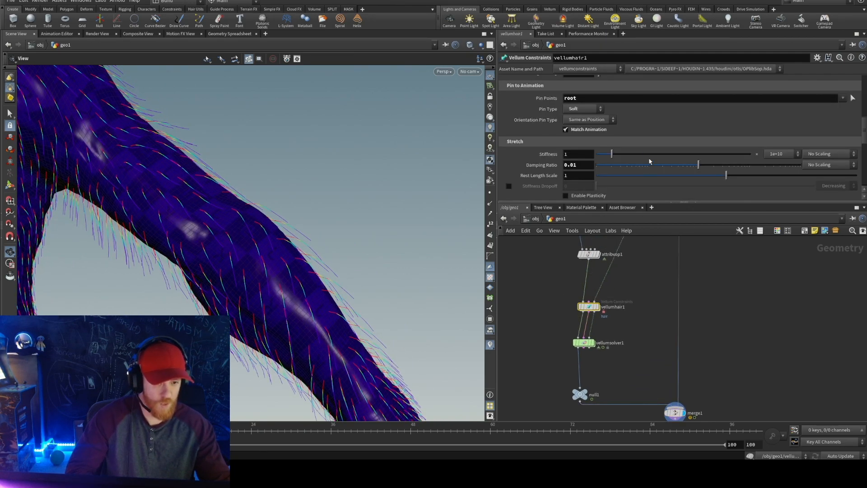
{"action": "scroll", "coordinate": [723, 136], "scroll_direction": "down", "scroll_amount": 2}
{"action": "left_click", "coordinate": [778, 133]}
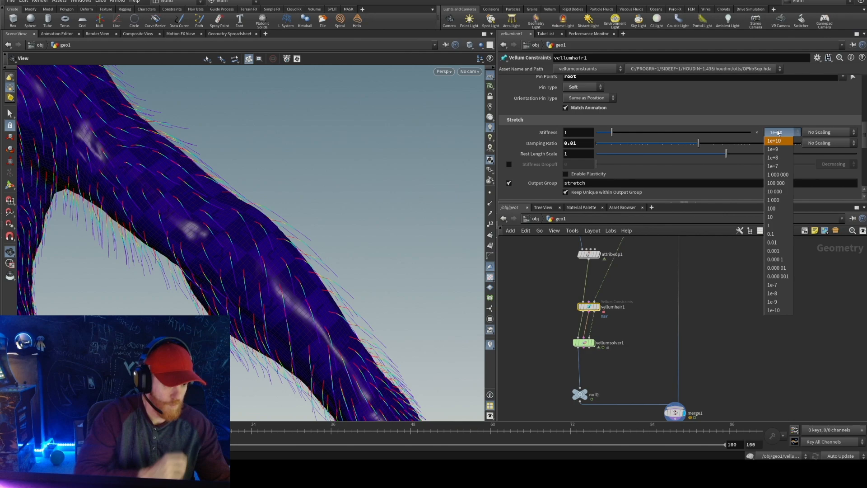
{"action": "left_click", "coordinate": [782, 238]}
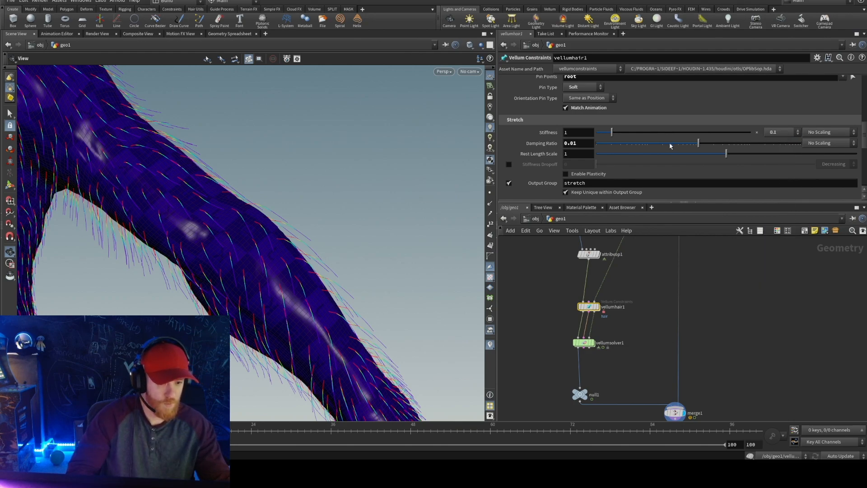
{"action": "scroll", "coordinate": [672, 143], "scroll_direction": "down", "scroll_amount": 8}
{"action": "left_click", "coordinate": [796, 132]}
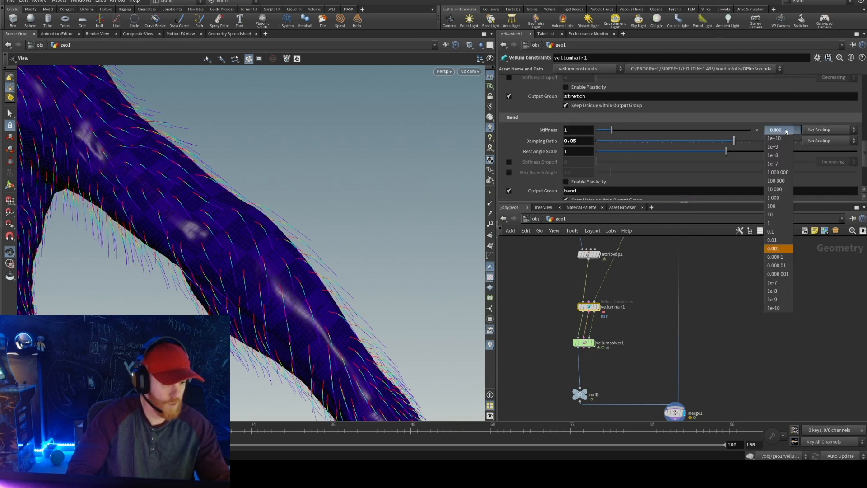
{"action": "left_click", "coordinate": [782, 232]}
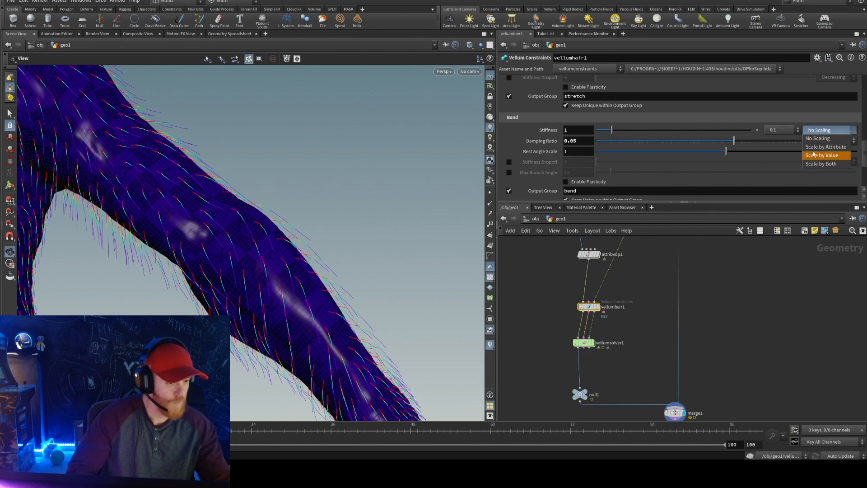
Step: Set the Bend stiffness to Scale by Attribute and empty its Stiffness Attribute name
{"action": "left_click", "coordinate": [830, 148]}
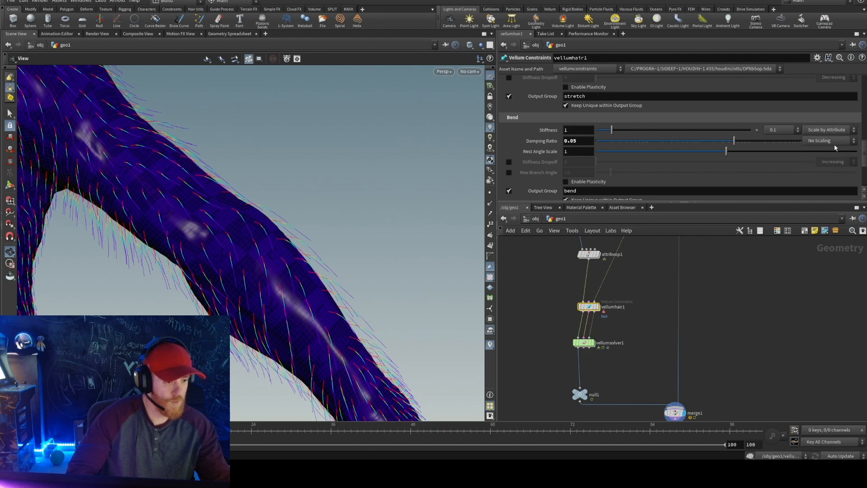
{"action": "middle_click_drag", "start_coordinate": [581, 265], "coordinate": [592, 331]}
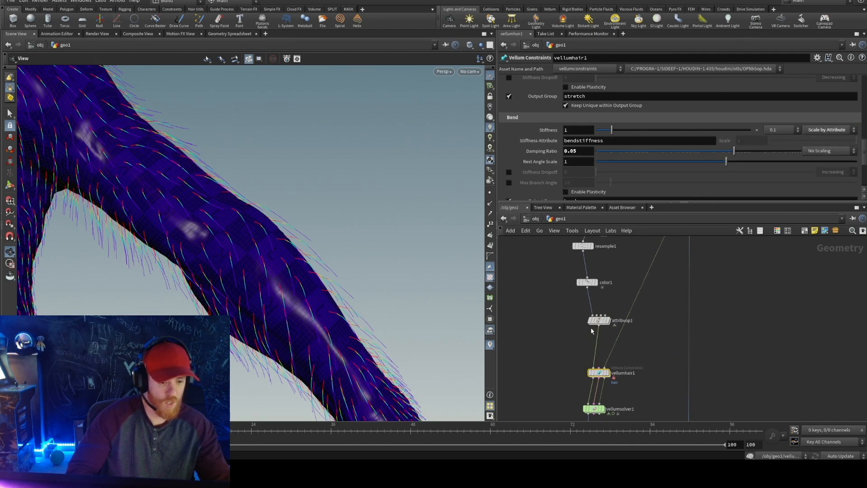
{"action": "left_click_drag", "start_coordinate": [608, 141], "coordinate": [546, 141]}
{"action": "type", "text": "/obj/GORILLA_BODY/OUT_GORILLA"}
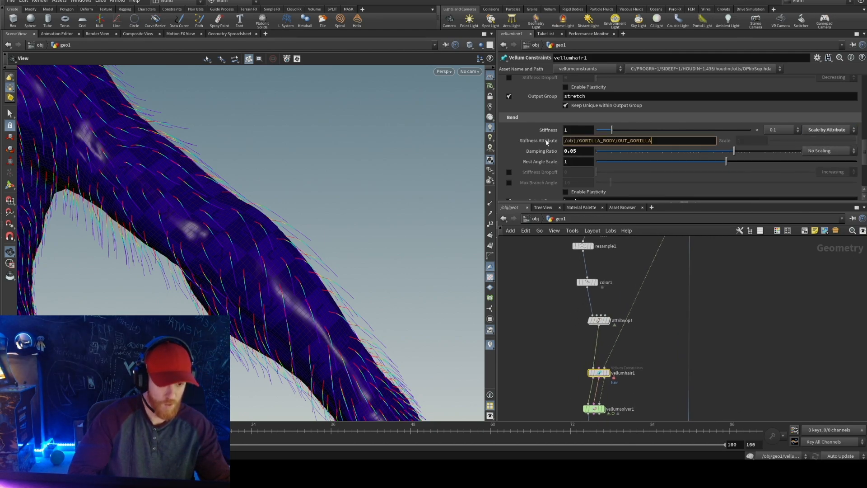
{"action": "left_click_drag", "start_coordinate": [665, 141], "coordinate": [509, 142]}
{"action": "key", "text": "ctrl+c"}
{"action": "key", "text": "BackSpace"}
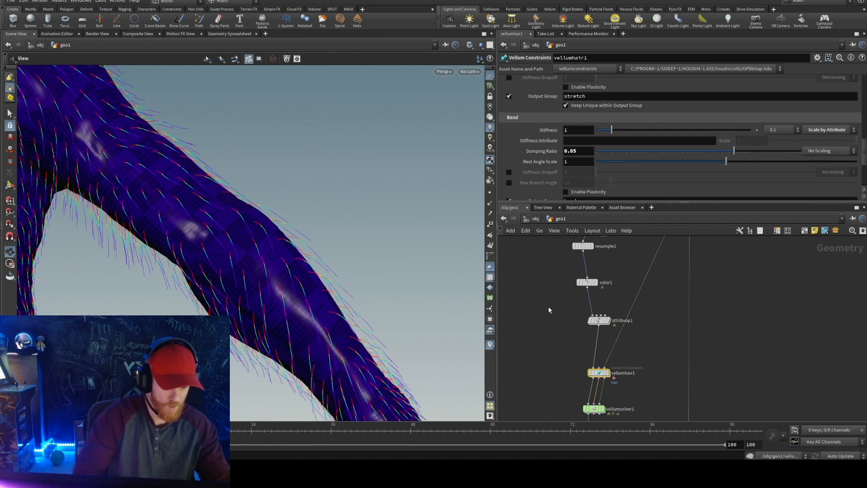
Step: Try to copy the attribute name simtest from the Bind node inside attribvop1
{"action": "middle_click_drag", "start_coordinate": [583, 316], "coordinate": [584, 323]}
{"action": "double_click", "coordinate": [596, 326]}
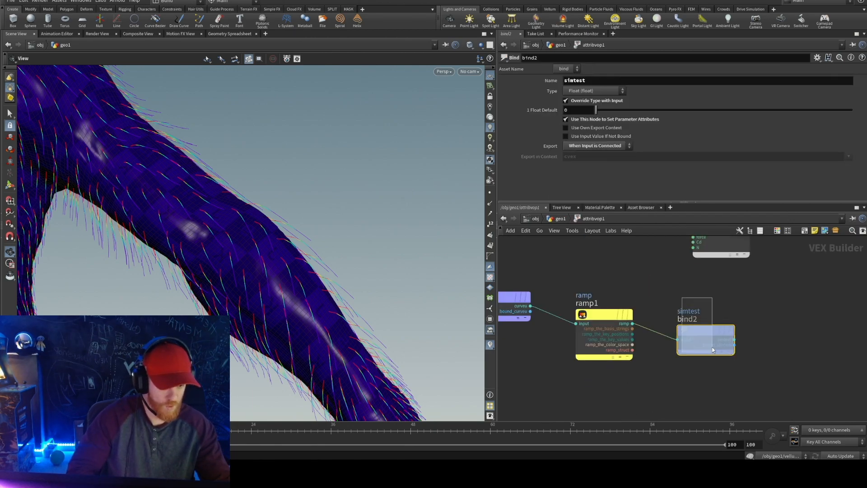
{"action": "left_click_drag", "start_coordinate": [594, 83], "coordinate": [513, 83]}
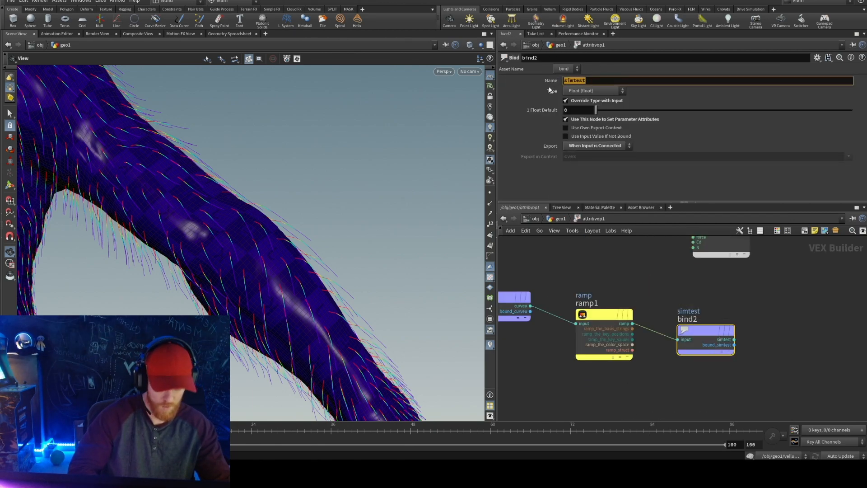
{"action": "left_click", "coordinate": [596, 263]}
{"action": "key", "text": "u"}
{"action": "middle_click_drag", "start_coordinate": [640, 360], "coordinate": [627, 235]}
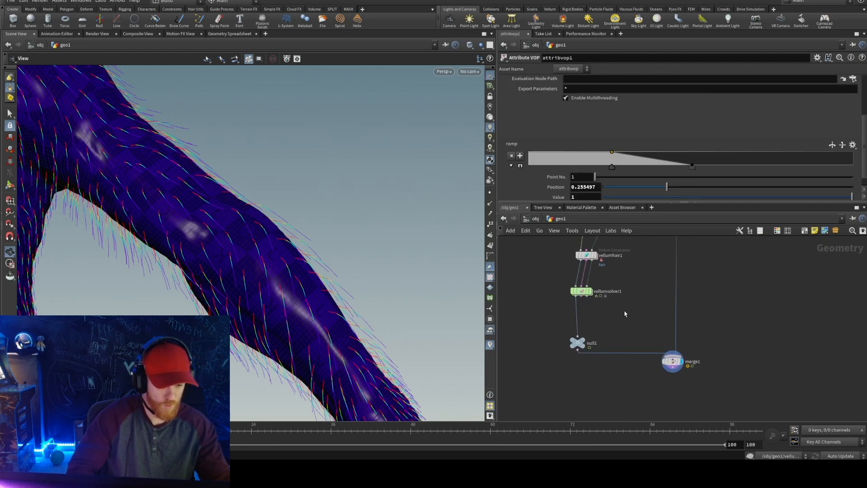
Step: Try to paste the attribute name as the Bend Stiffness Attribute of the Vellum hair, and erase the pasted path
{"action": "left_click_drag", "start_coordinate": [615, 312], "coordinate": [578, 270]}
{"action": "left_click_drag", "start_coordinate": [632, 266], "coordinate": [563, 246]}
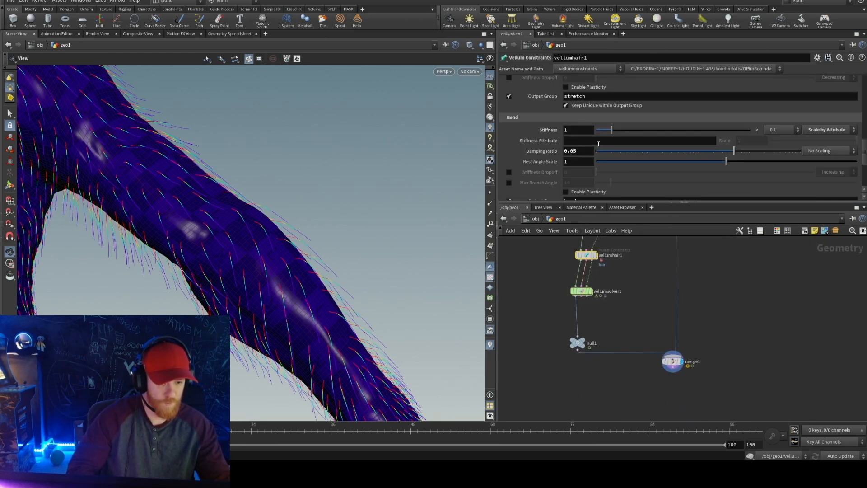
{"action": "left_click", "coordinate": [604, 141]}
{"action": "key", "text": "ctrl+v"}
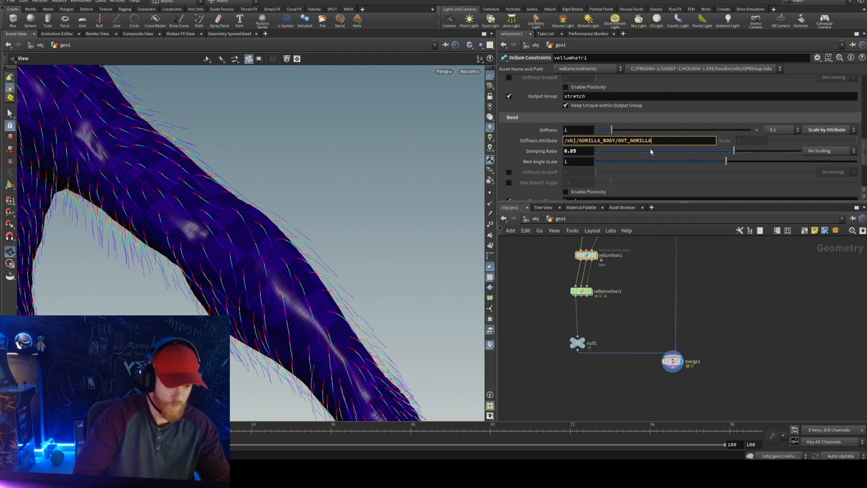
{"action": "key", "text": "BackSpace"}
{"action": "key", "text": "BackSpace"}
{"action": "key", "text": "BackSpace"}
{"action": "key", "text": "BackSpace"}
{"action": "key", "text": "BackSpace"}
{"action": "key", "text": "BackSpace"}
{"action": "key", "text": "BackSpace"}
{"action": "key", "text": "BackSpace"}
{"action": "key", "text": "BackSpace"}
{"action": "key", "text": "BackSpace"}
{"action": "key", "text": "BackSpace"}
{"action": "key", "text": "BackSpace"}
{"action": "key", "text": "BackSpace"}
{"action": "key", "text": "BackSpace"}
{"action": "key", "text": "BackSpace"}
{"action": "key", "text": "BackSpace"}
{"action": "key", "text": "BackSpace"}
{"action": "key", "text": "BackSpace"}
{"action": "key", "text": "BackSpace"}
{"action": "key", "text": "BackSpace"}
{"action": "key", "text": "BackSpace"}
{"action": "key", "text": "BackSpace"}
{"action": "key", "text": "BackSpace"}
{"action": "key", "text": "BackSpace"}
{"action": "key", "text": "BackSpace"}
{"action": "key", "text": "BackSpace"}
{"action": "key", "text": "BackSpace"}
{"action": "key", "text": "BackSpace"}
{"action": "key", "text": "BackSpace"}
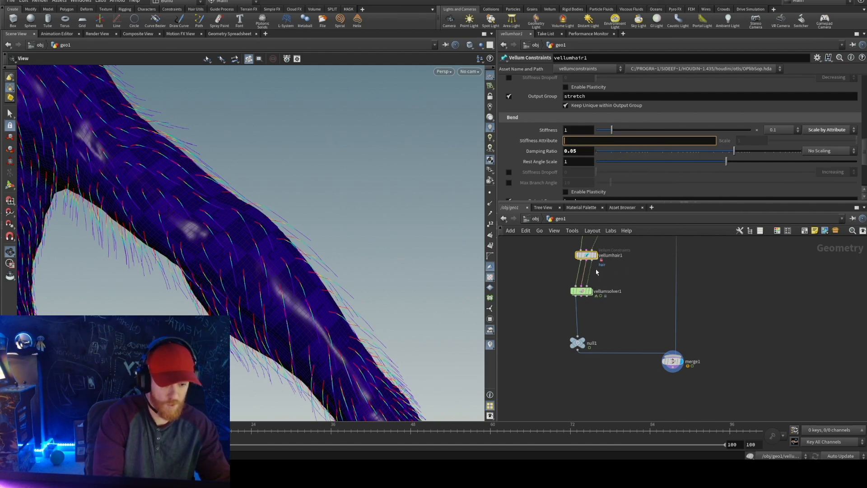
Step: Copy the name simtest from the Bind node inside attribvop1 and use it as the Vellum hair's Bend Stiffness Attribute
{"action": "middle_click_drag", "start_coordinate": [546, 265], "coordinate": [541, 336]}
{"action": "double_click", "coordinate": [582, 274]}
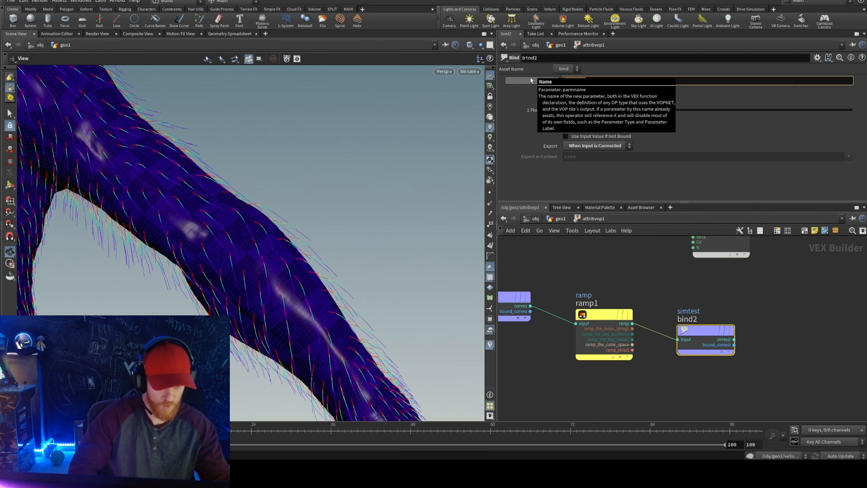
{"action": "key", "text": "u"}
{"action": "middle_click_drag", "start_coordinate": [658, 342], "coordinate": [656, 305]}
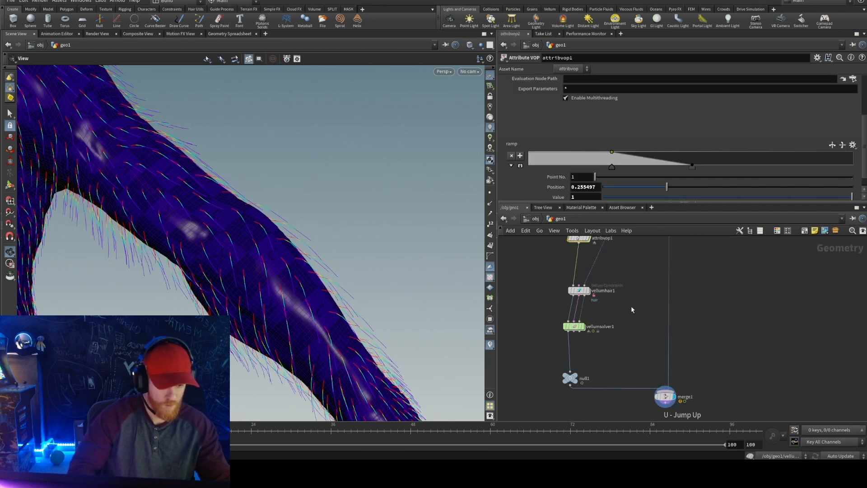
{"action": "left_click", "coordinate": [580, 291]}
{"action": "left_click", "coordinate": [589, 141]}
{"action": "type", "text": "simtest"}
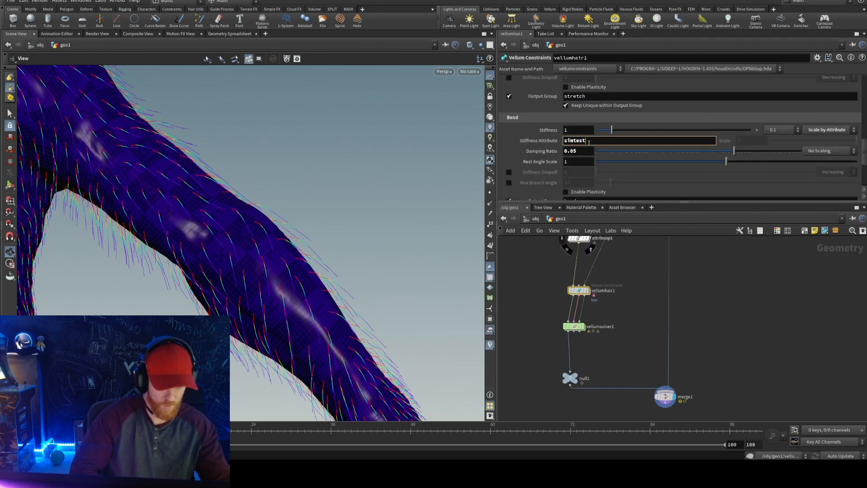
{"action": "key", "text": "Return"}
Step: Set the Vellum Solver's substeps to 2
{"action": "middle_click_drag", "start_coordinate": [641, 342], "coordinate": [635, 279]}
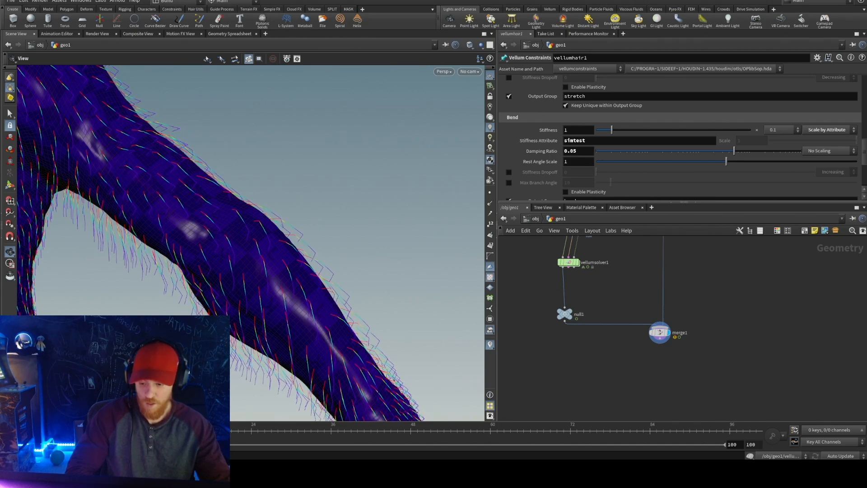
{"action": "middle_click_drag", "start_coordinate": [591, 317], "coordinate": [599, 369]}
{"action": "left_click_drag", "start_coordinate": [598, 342], "coordinate": [537, 296]}
{"action": "left_click", "coordinate": [583, 123]}
{"action": "type", "text": "2"}
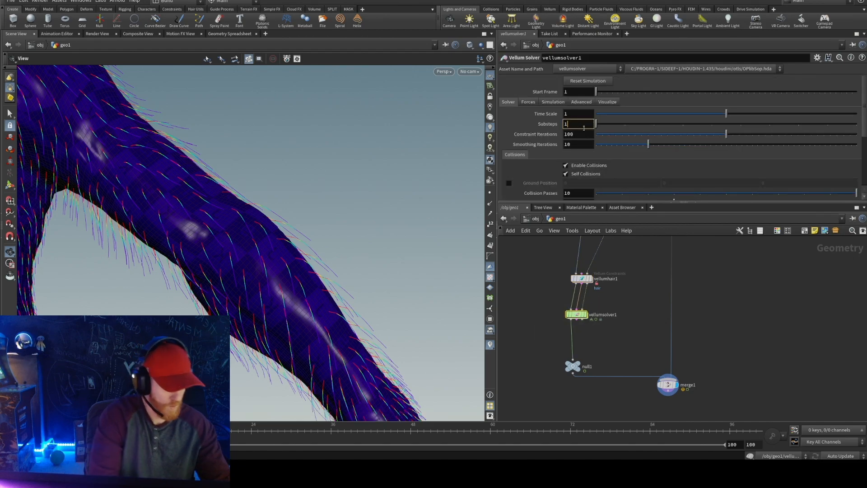
{"action": "key", "text": "Return"}
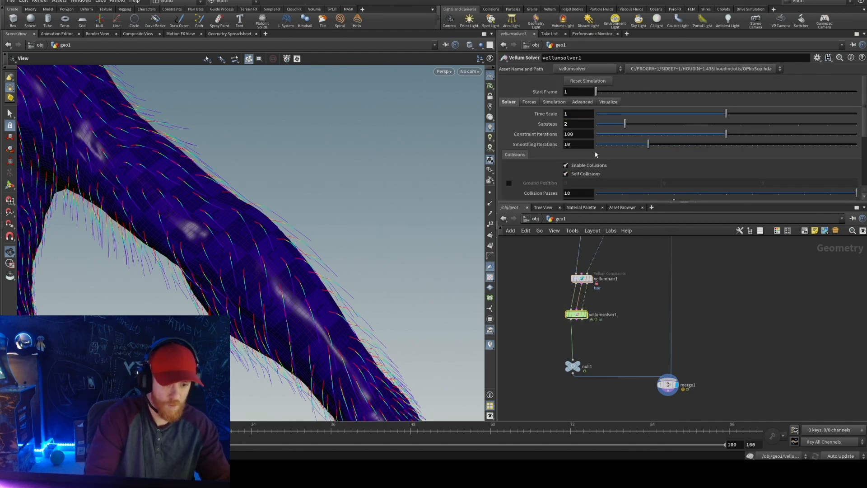
Step: Set the Bend and Stretch stiffness multipliers of the Vellum hair constraints to 1
{"action": "left_click_drag", "start_coordinate": [615, 296], "coordinate": [543, 268]}
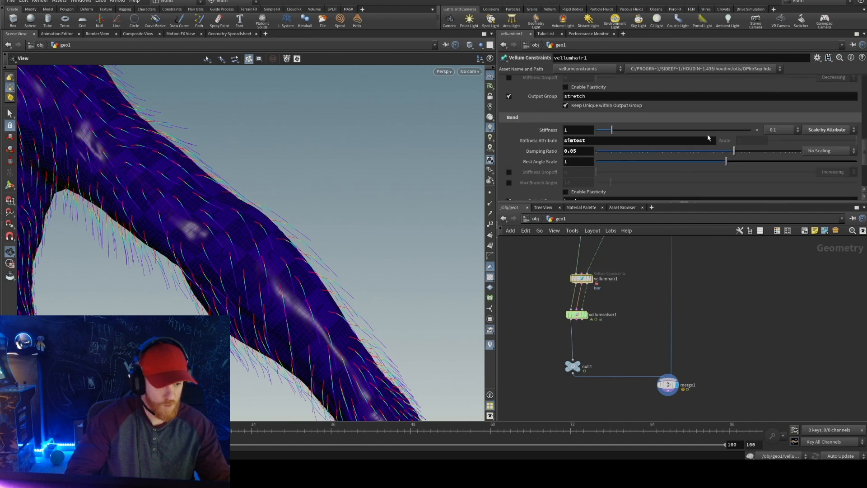
{"action": "left_click", "coordinate": [772, 130]}
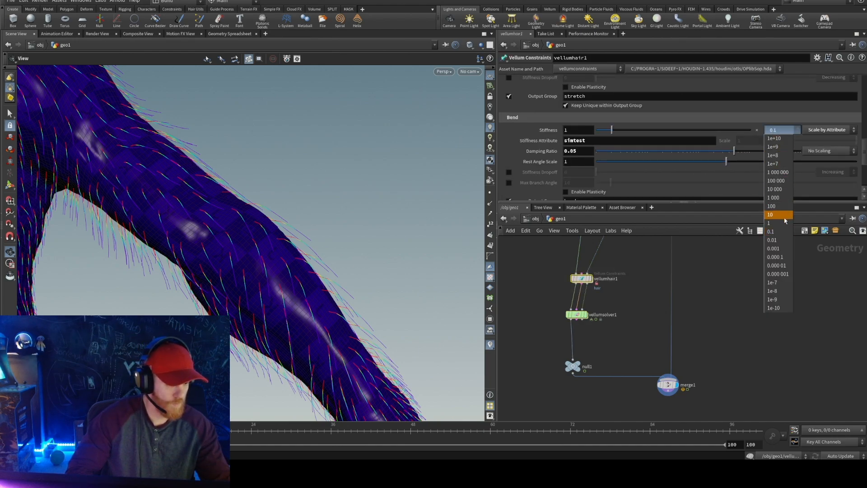
{"action": "left_click", "coordinate": [785, 223]}
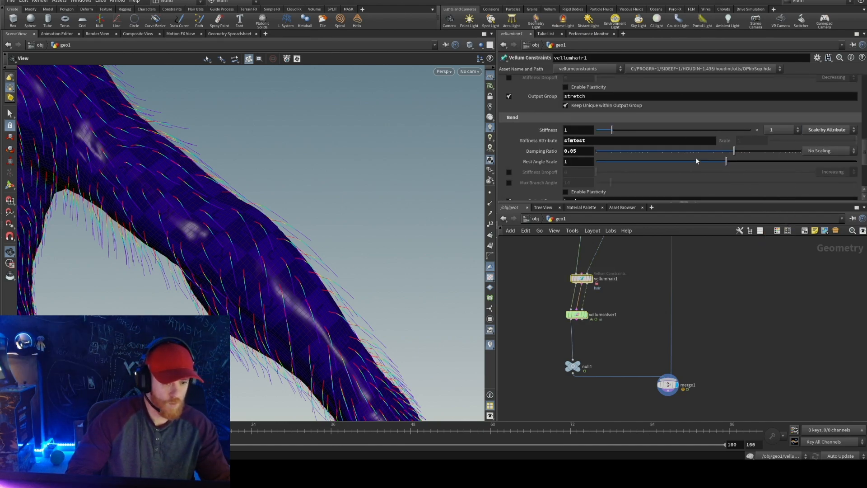
{"action": "scroll", "coordinate": [777, 172], "scroll_direction": "up", "scroll_amount": 4}
{"action": "left_click", "coordinate": [774, 132]}
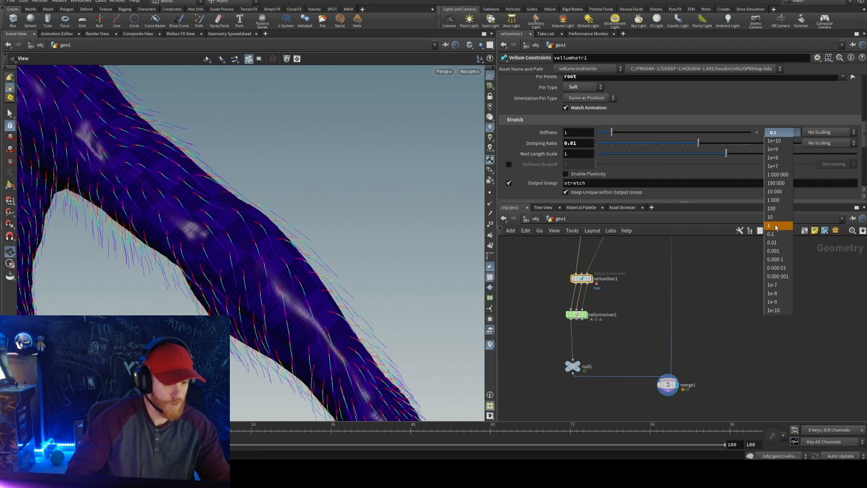
{"action": "left_click", "coordinate": [777, 224]}
Step: Move the first point of attribvop1's ramp to position 0
{"action": "middle_click_drag", "start_coordinate": [632, 346], "coordinate": [645, 307]}
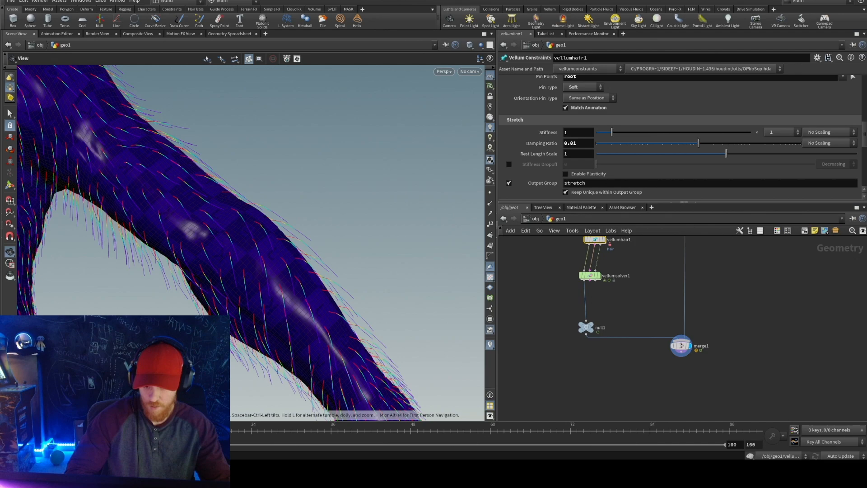
{"action": "middle_click_drag", "start_coordinate": [549, 400], "coordinate": [557, 409]}
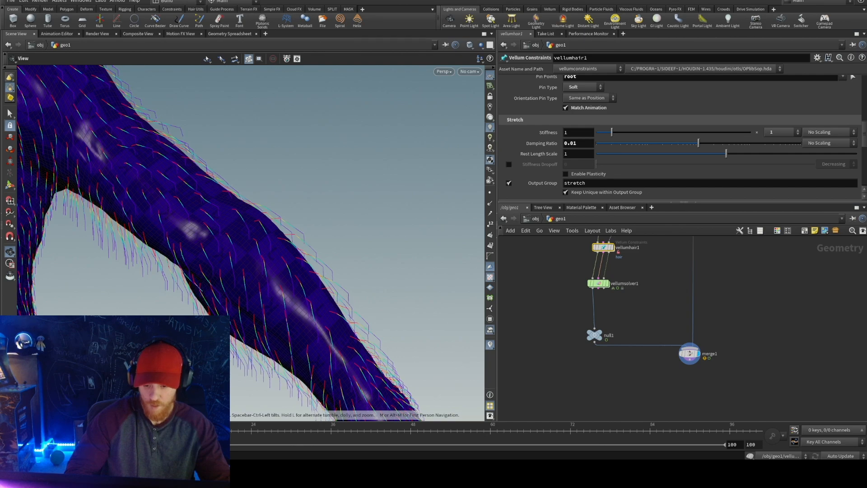
{"action": "middle_click_drag", "start_coordinate": [568, 246], "coordinate": [560, 346]}
{"action": "left_click", "coordinate": [596, 295]}
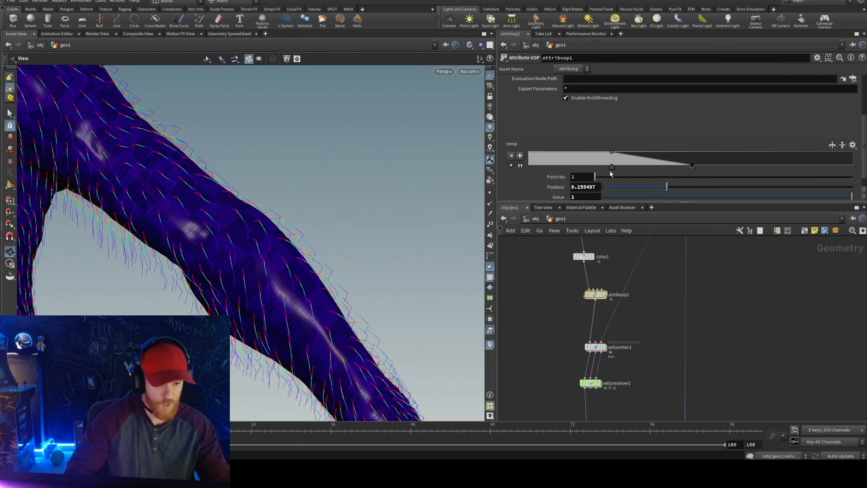
{"action": "left_click_drag", "start_coordinate": [612, 168], "coordinate": [527, 174]}
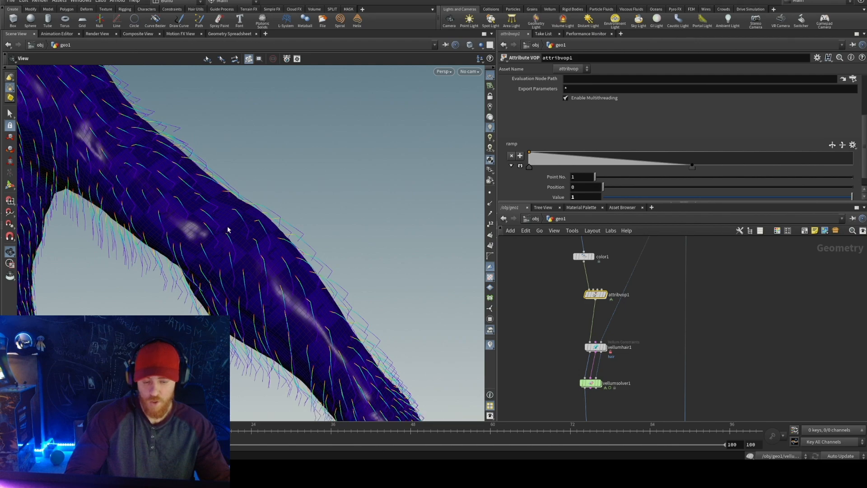
{"action": "right_click_drag", "start_coordinate": [244, 215], "coordinate": [200, 214]}
{"action": "middle_click_drag", "start_coordinate": [238, 208], "coordinate": [234, 207]}
{"action": "middle_click_drag", "start_coordinate": [660, 241], "coordinate": [633, 299]}
{"action": "scroll", "coordinate": [650, 342], "scroll_direction": "down", "scroll_amount": 2}
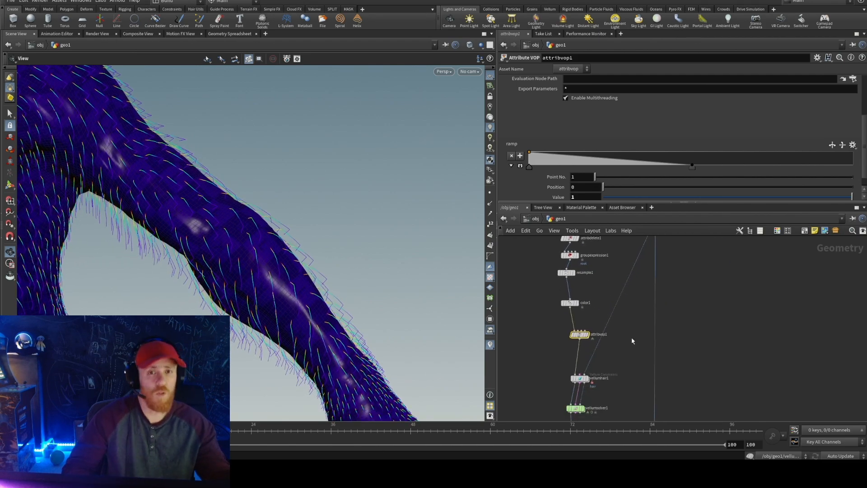